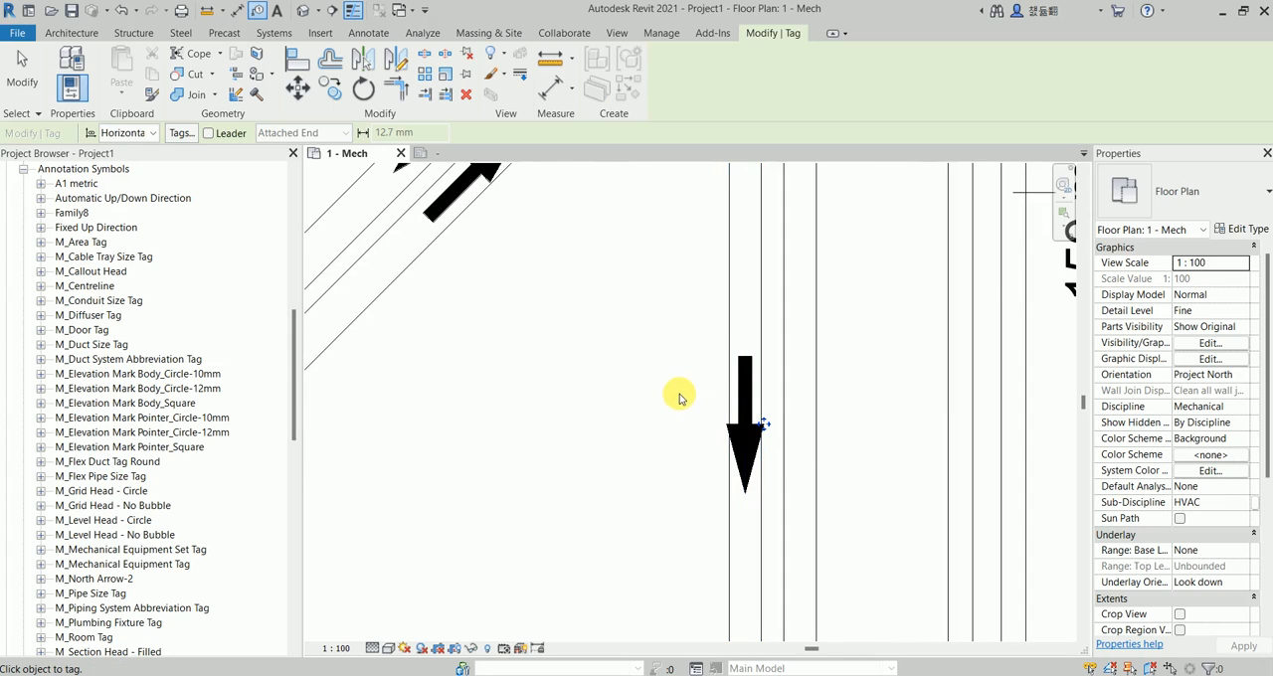
Leave the tagging command and examine the flow-direction arrows placed on the tagged pipe runs in the floor plan.
scroll(679, 398, "down", 4)
key("Escape")
scroll(504, 256, "up", 2)
middle_click_drag(499, 253, 534, 417)
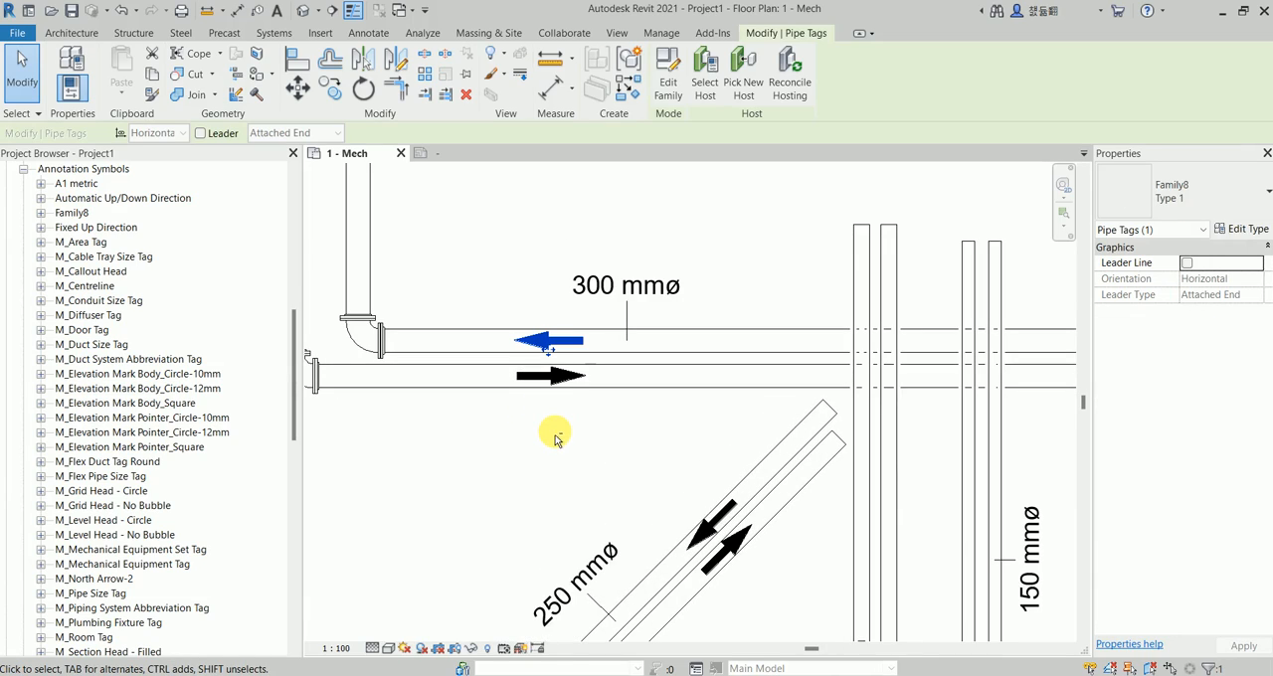
left_click(572, 429)
scroll(577, 361, "down", 2)
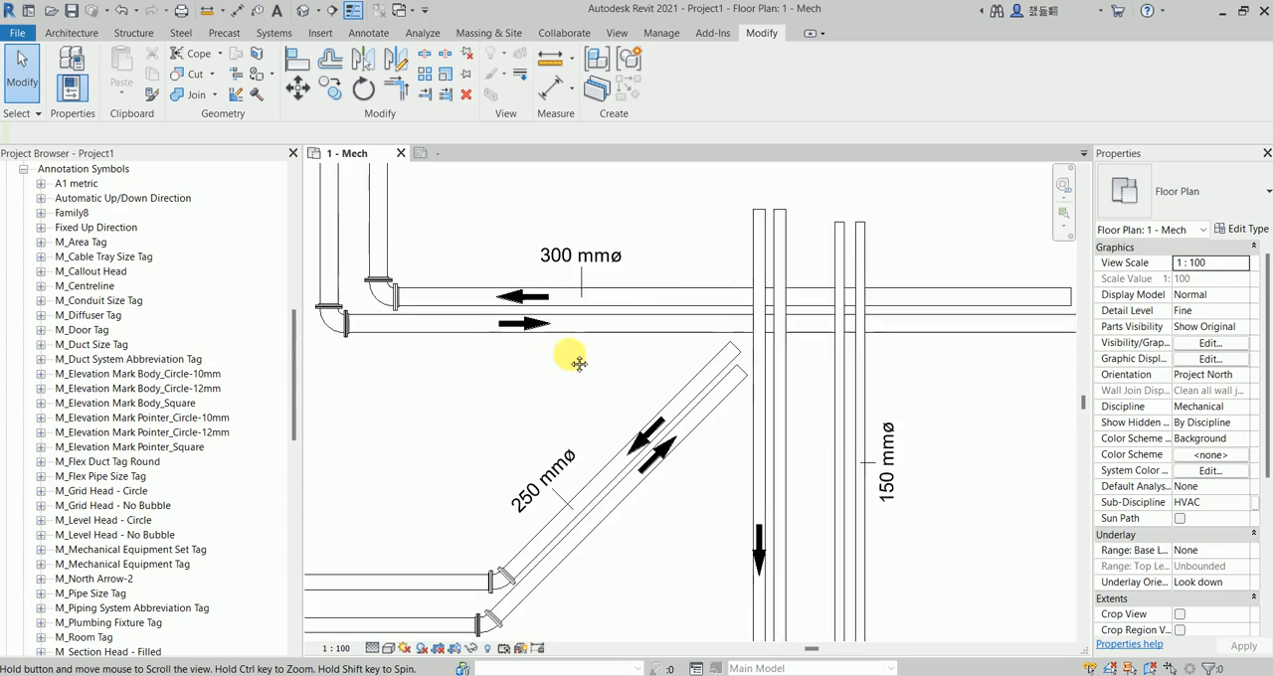
scroll(597, 363, "down", 2)
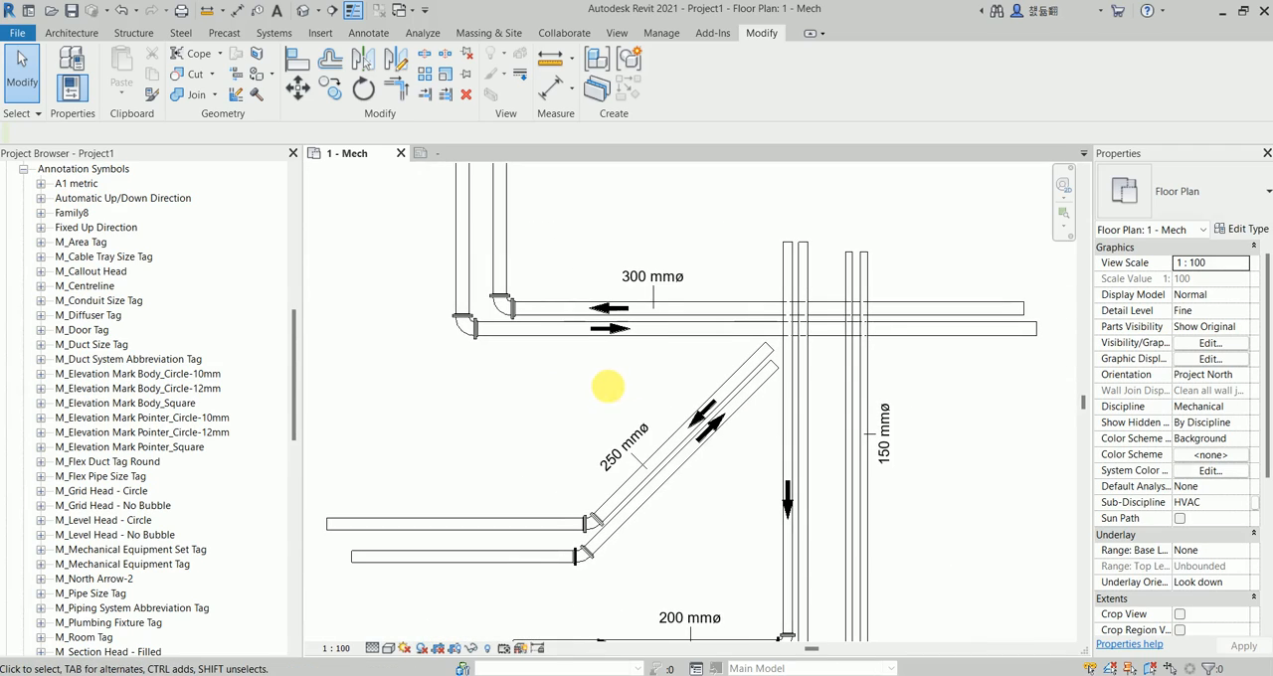
middle_click_drag(604, 384, 577, 364)
scroll(576, 310, "up", 2)
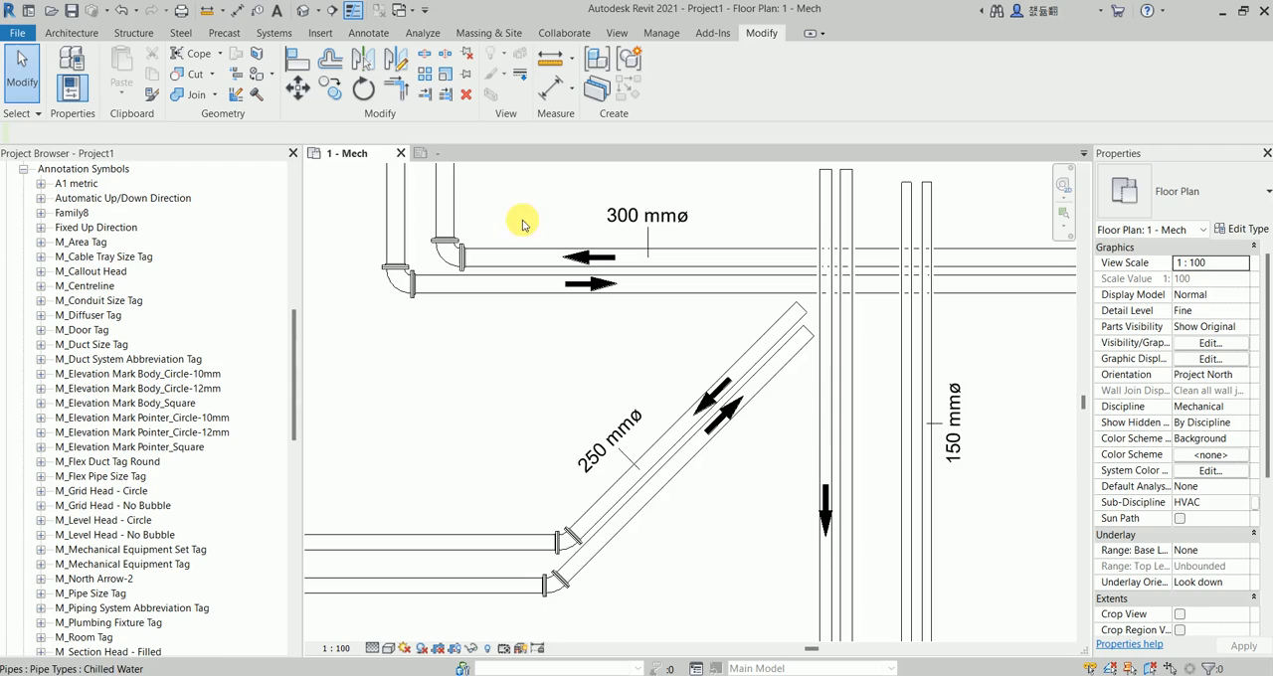
left_click(674, 352)
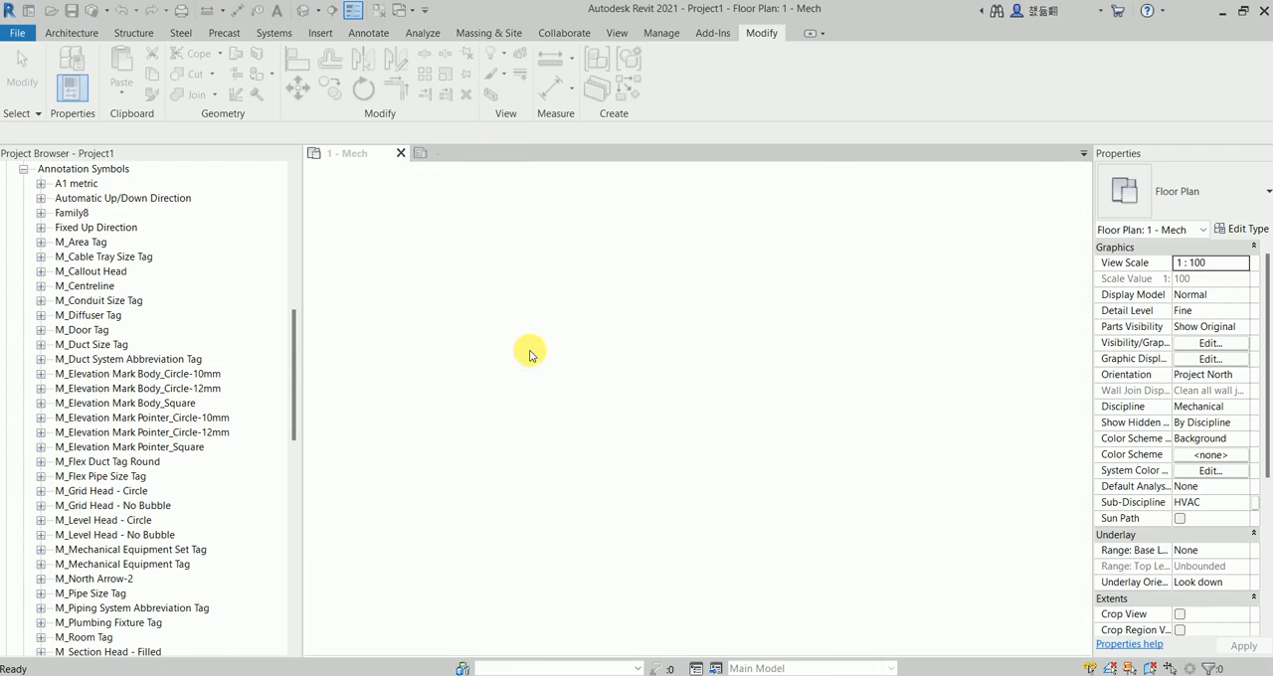
middle_click_drag(566, 347, 510, 358)
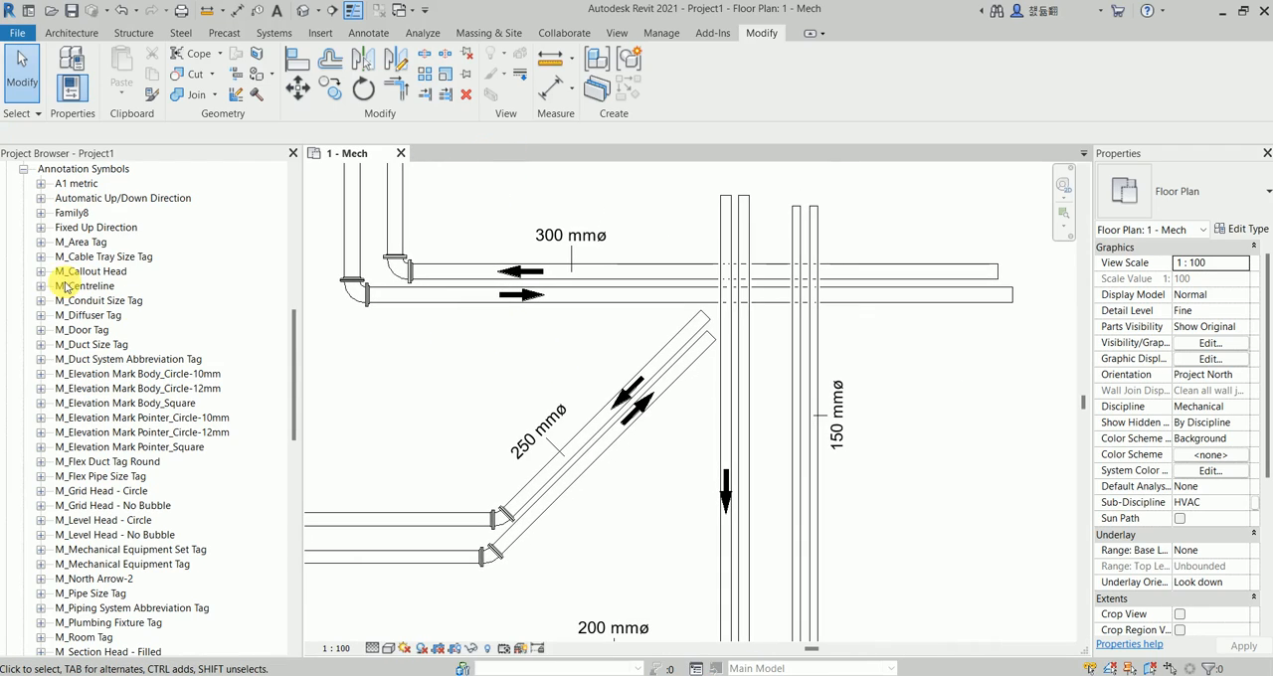
Delete the Family8 annotation symbol family, including its placed arrows, from the project.
right_click(72, 213)
left_click(125, 248)
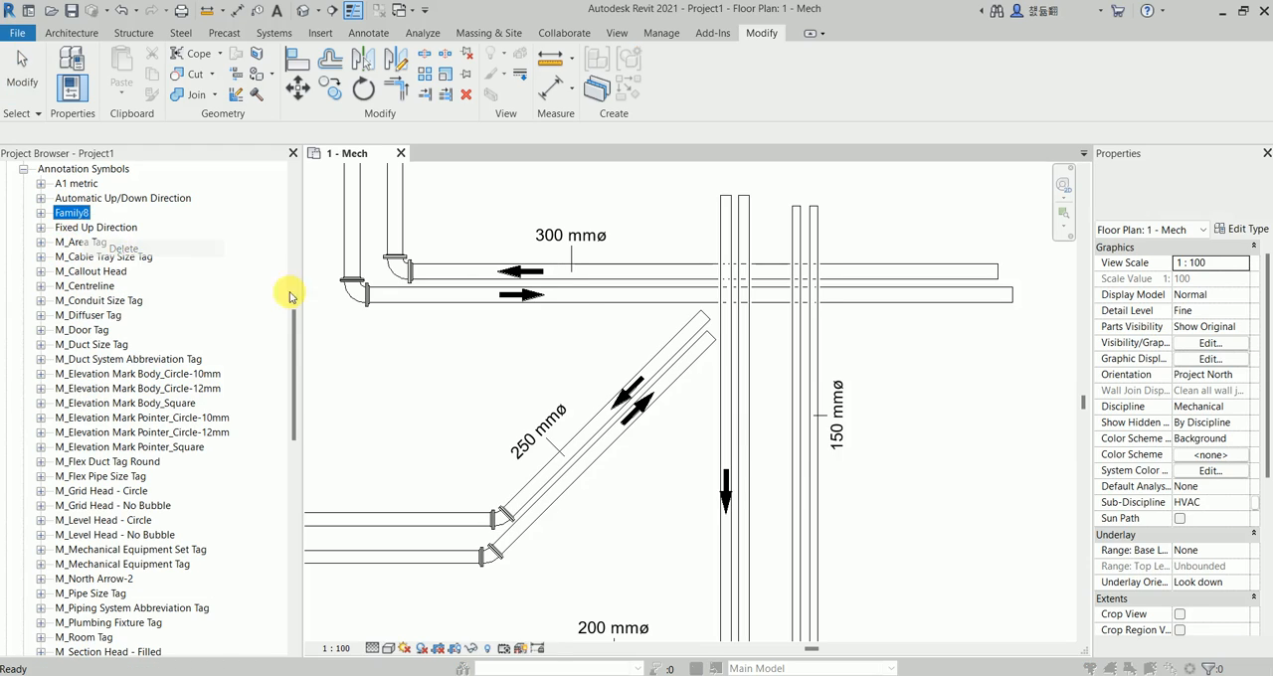
left_click(693, 401)
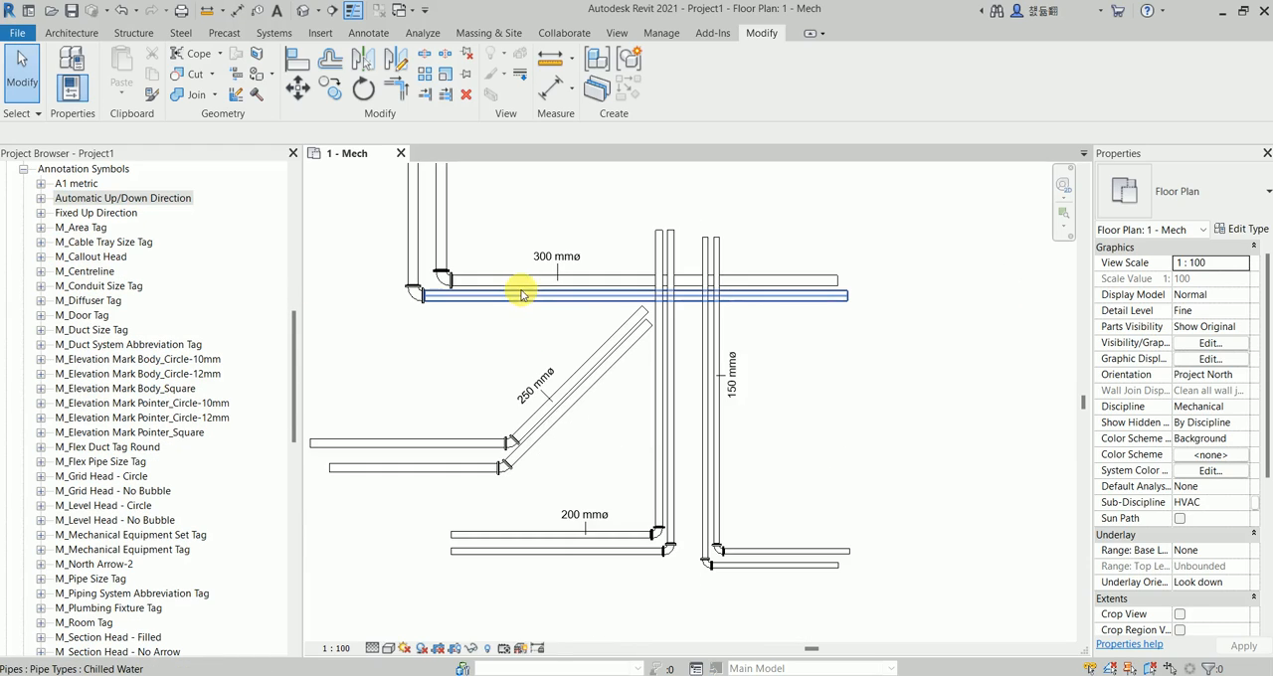
scroll(521, 294, "up", 4)
Create a new family from the Metric Generic Annotation.rft template in the Annotations folder.
left_click(22, 36)
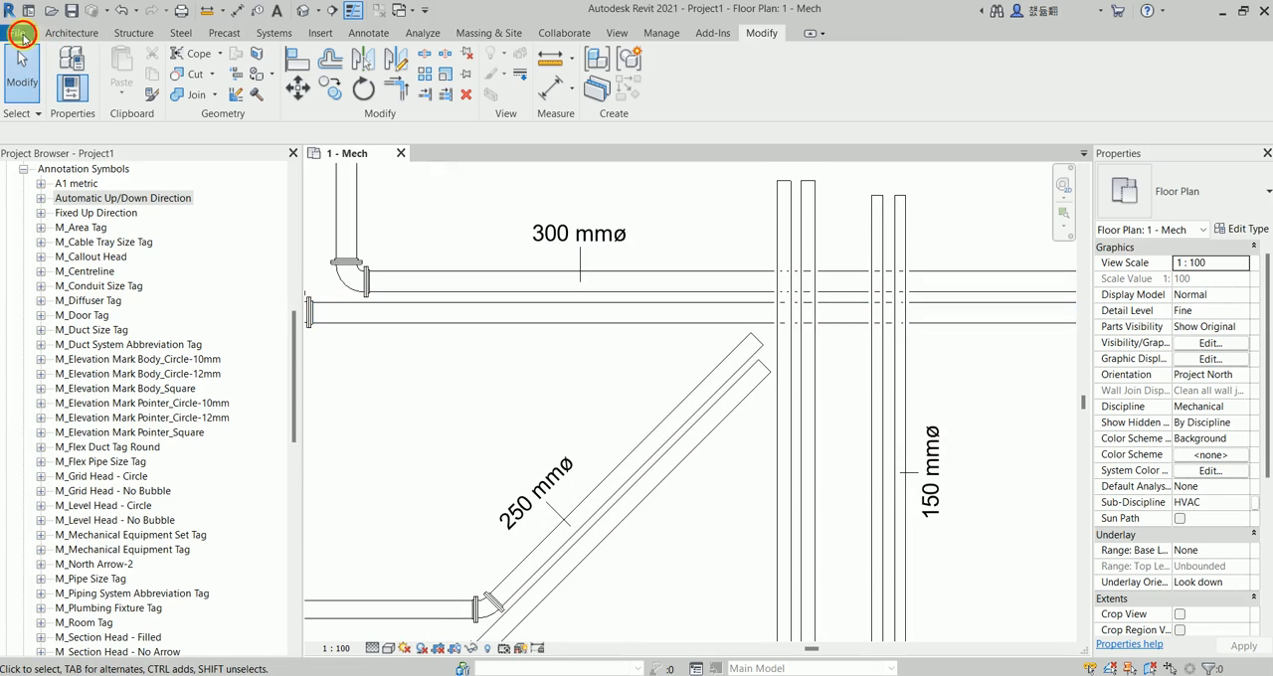
mouse_move(100, 99)
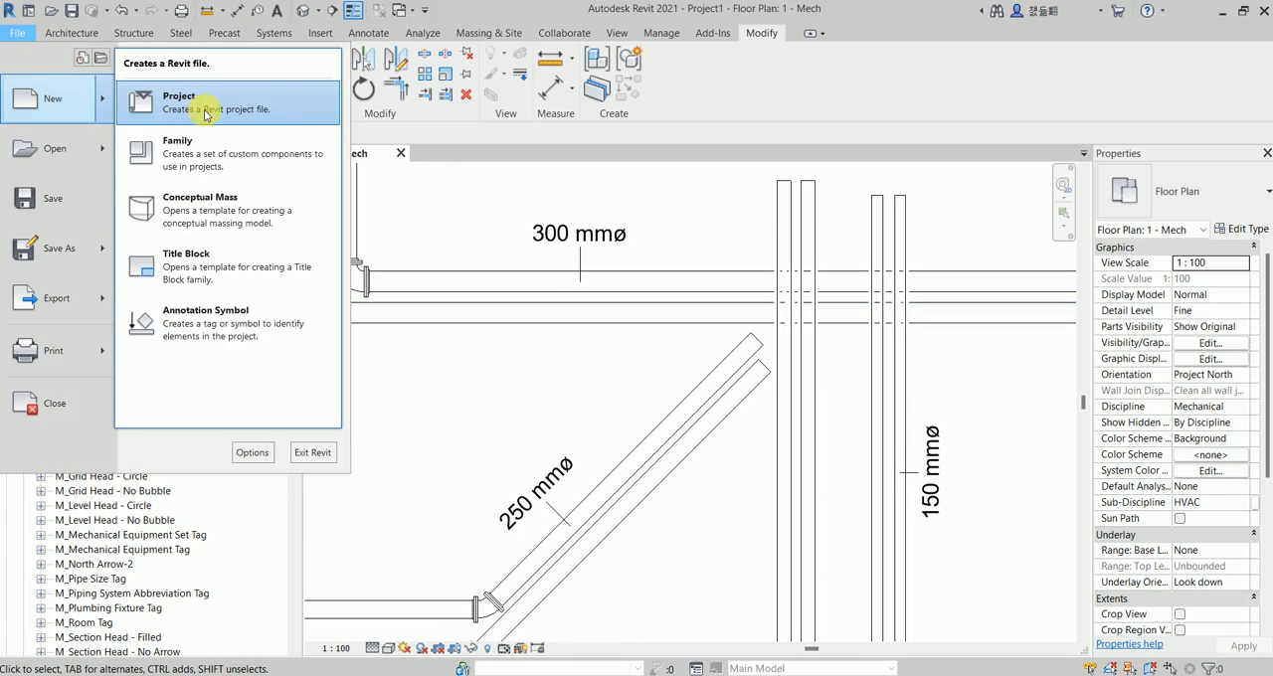
left_click(212, 166)
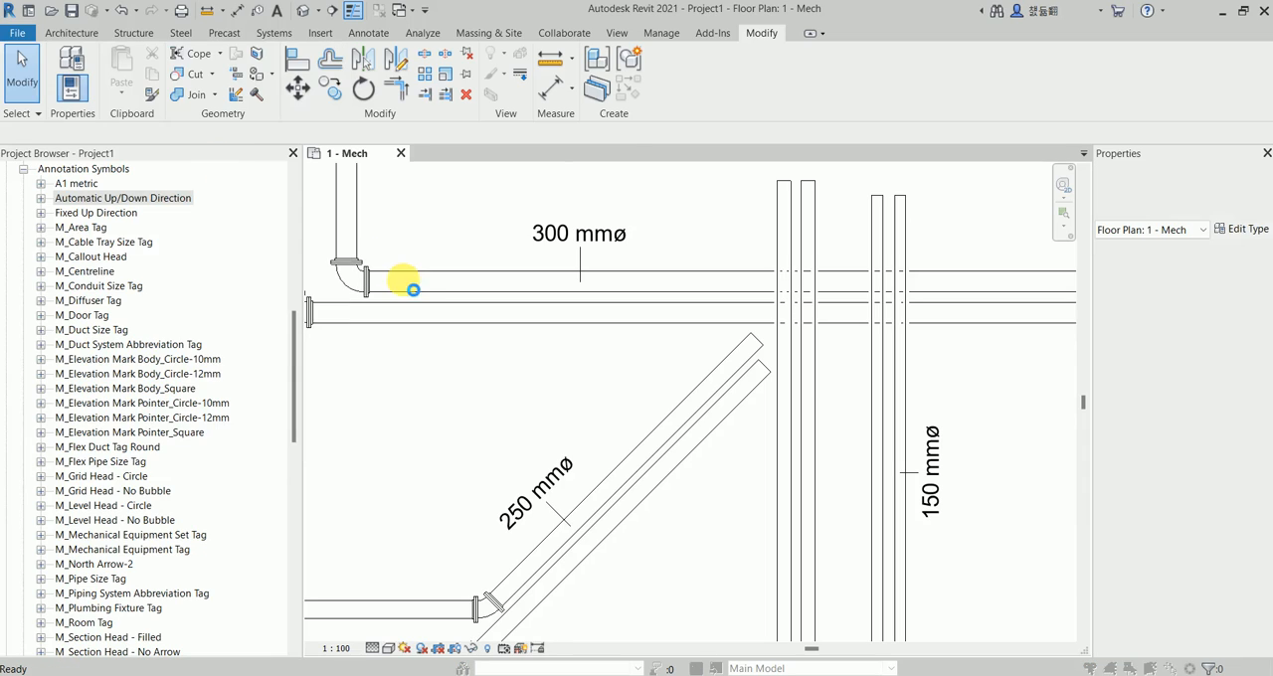
double_click(205, 190)
scroll(211, 286, "down", 2)
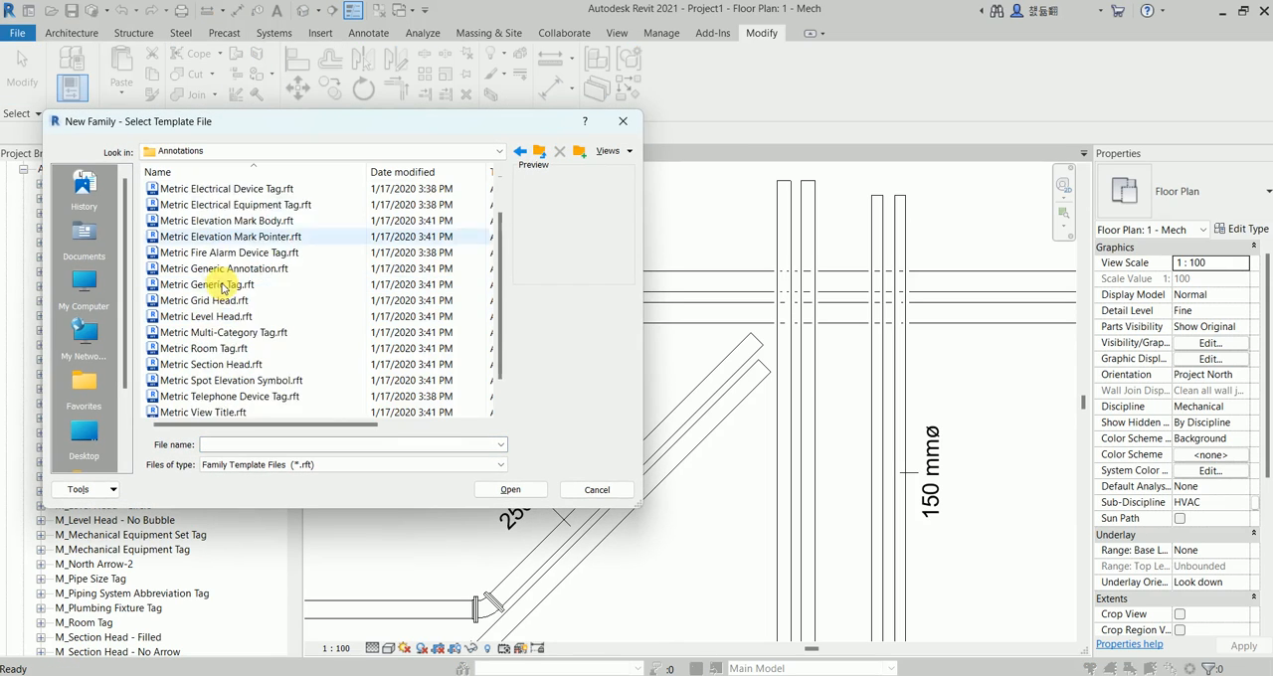
left_click(215, 239)
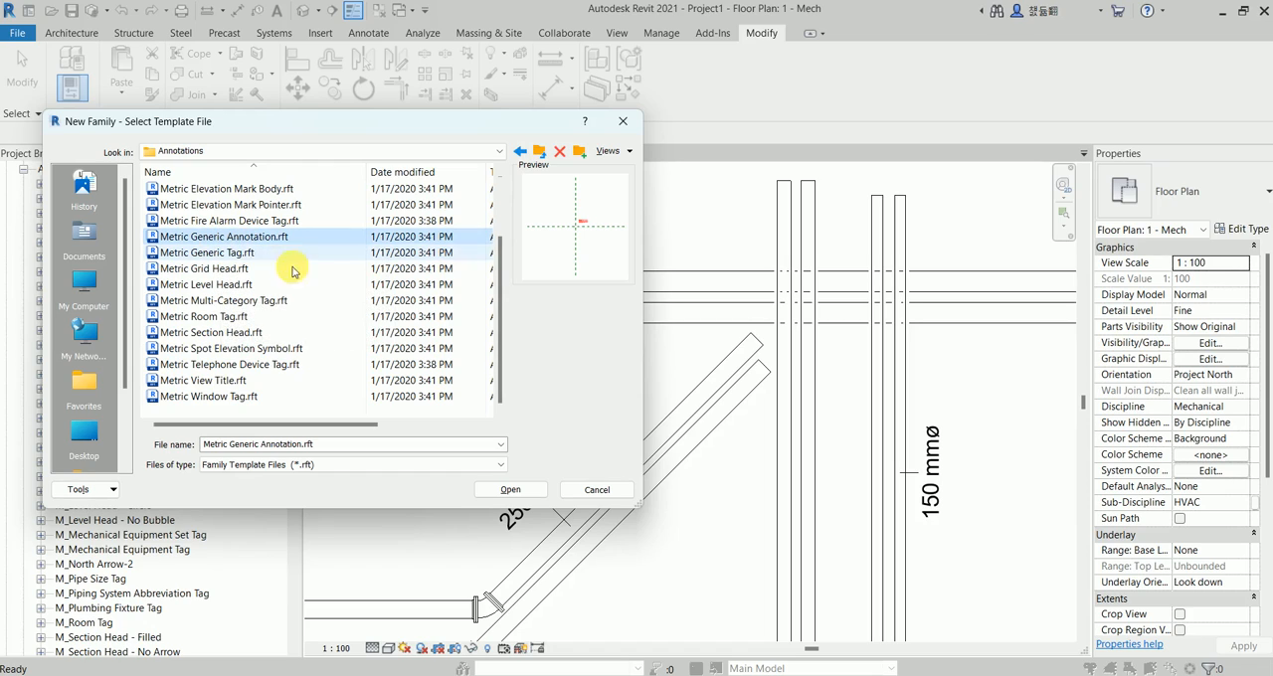
left_click(509, 487)
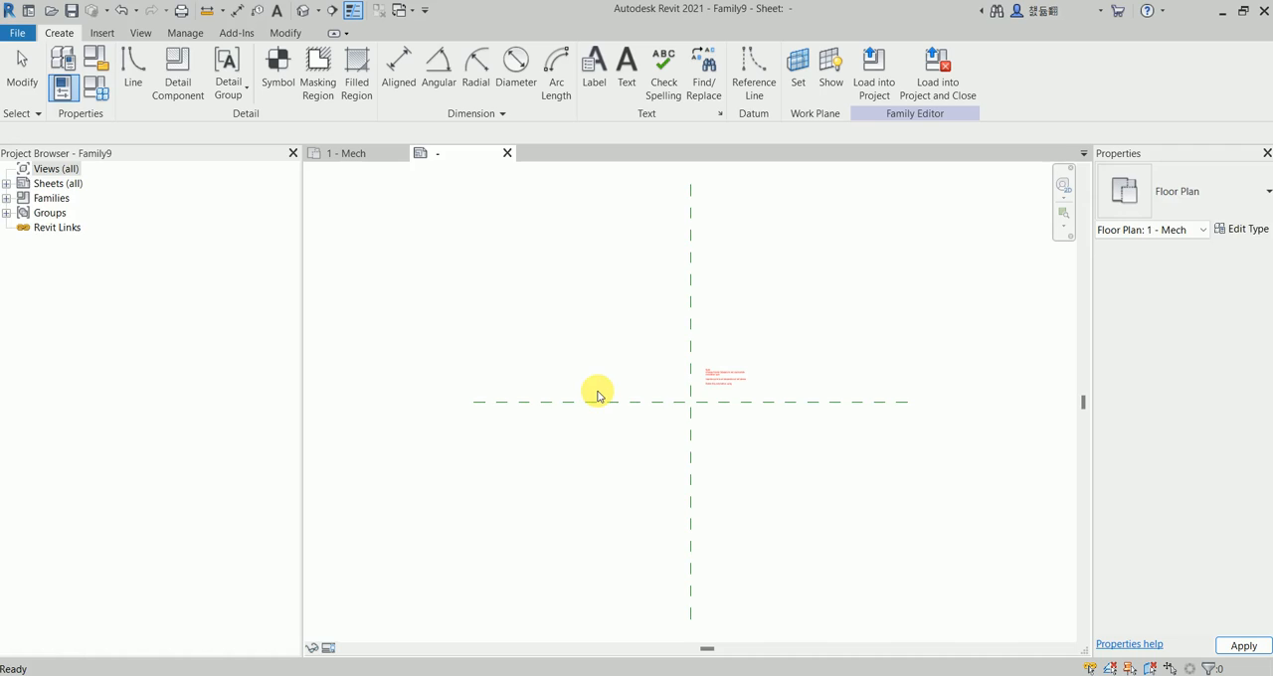
Delete the template's instruction note beside the reference planes.
scroll(719, 372, "up", 5)
double_click(712, 332)
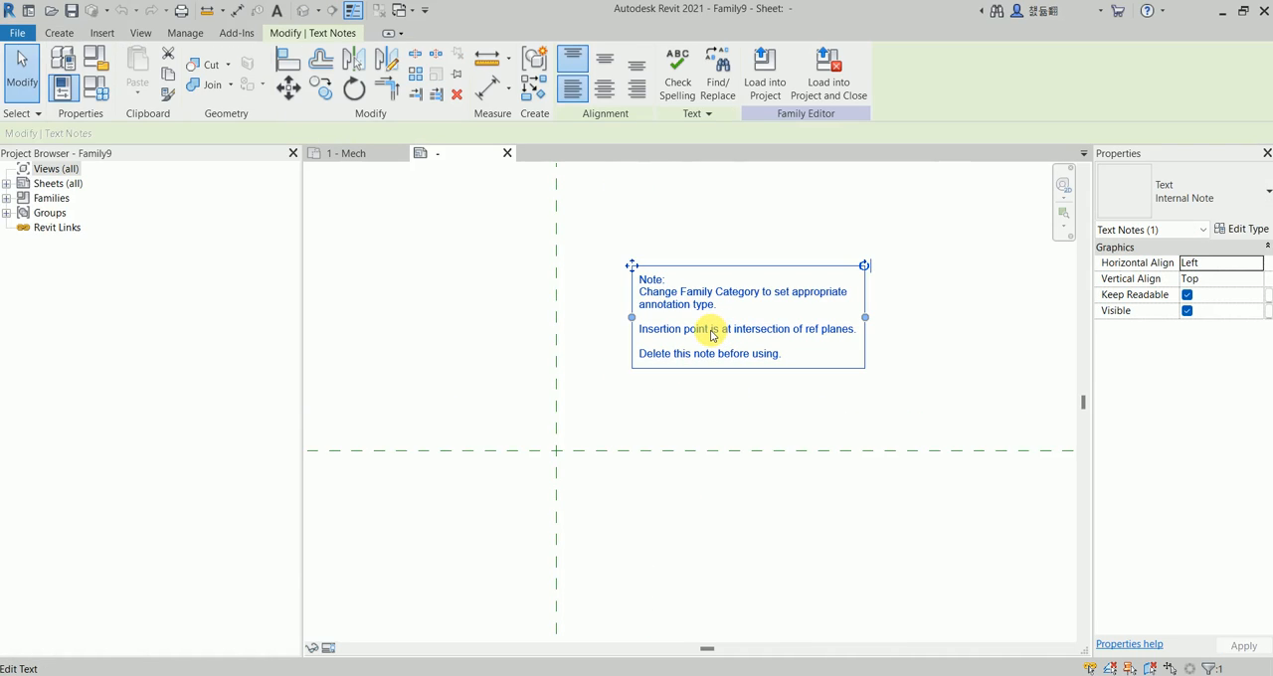
key("Delete")
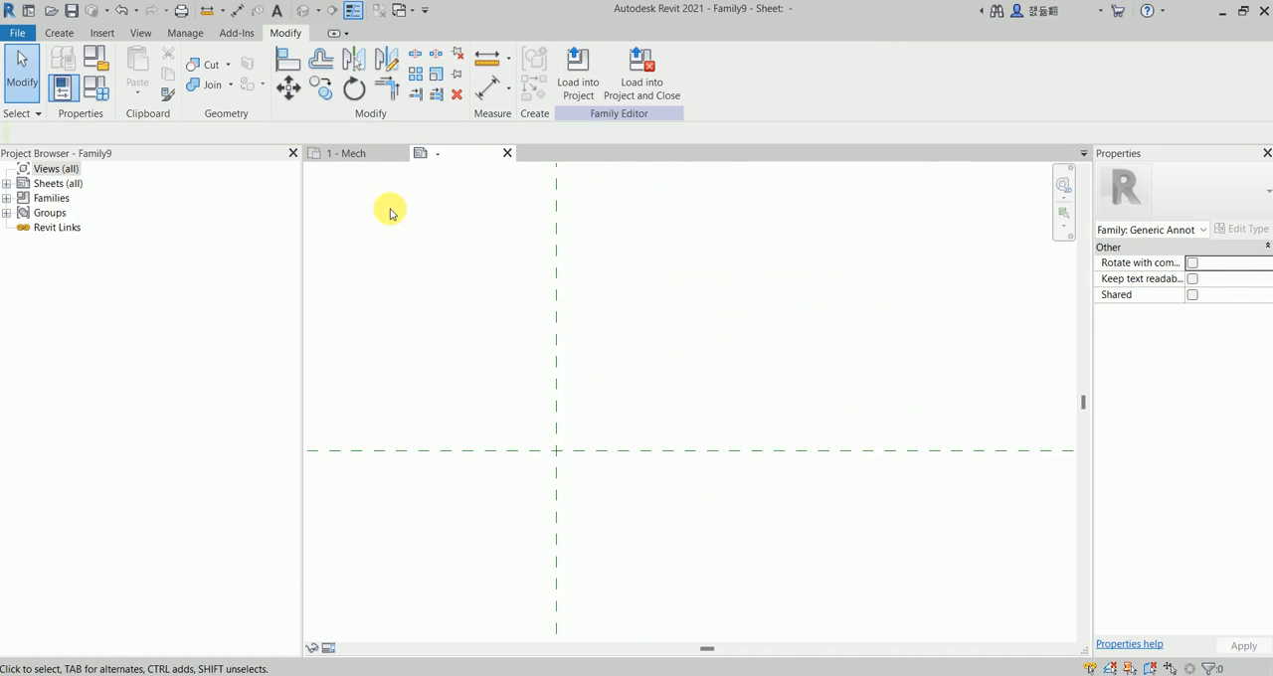
Begin a filled region and draw a vertical boundary line 2.5 long upward from the reference plane intersection.
left_click(59, 33)
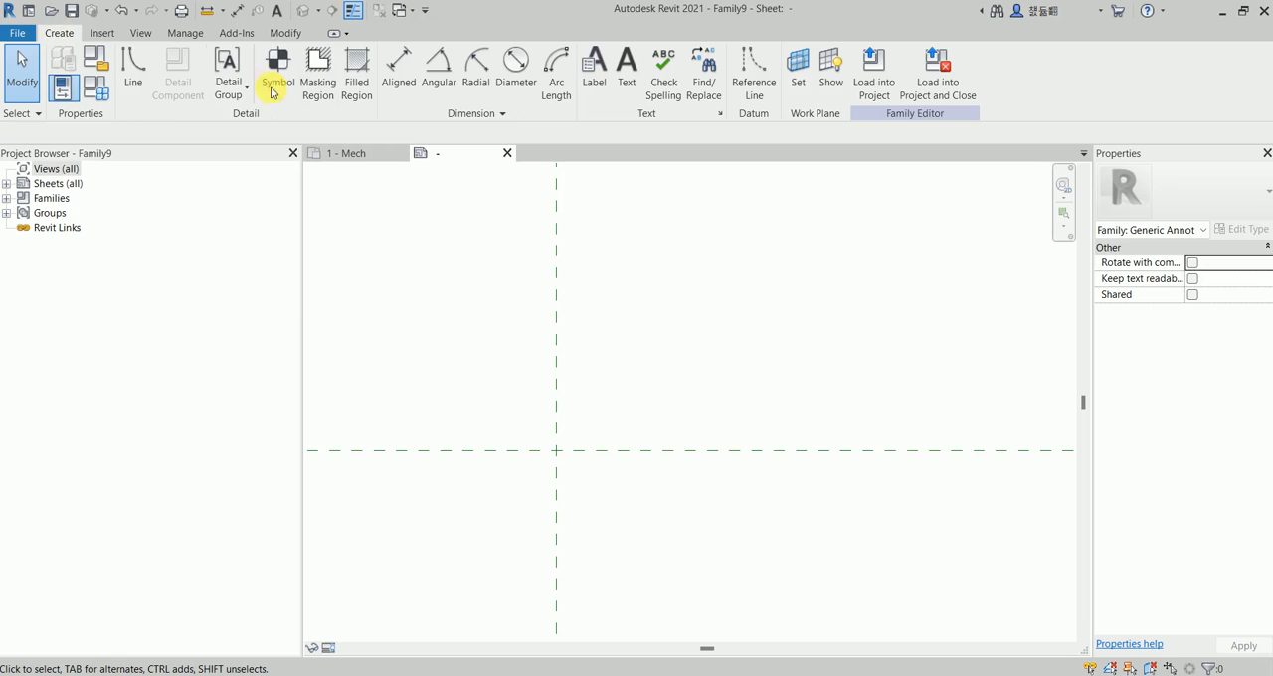
left_click(363, 80)
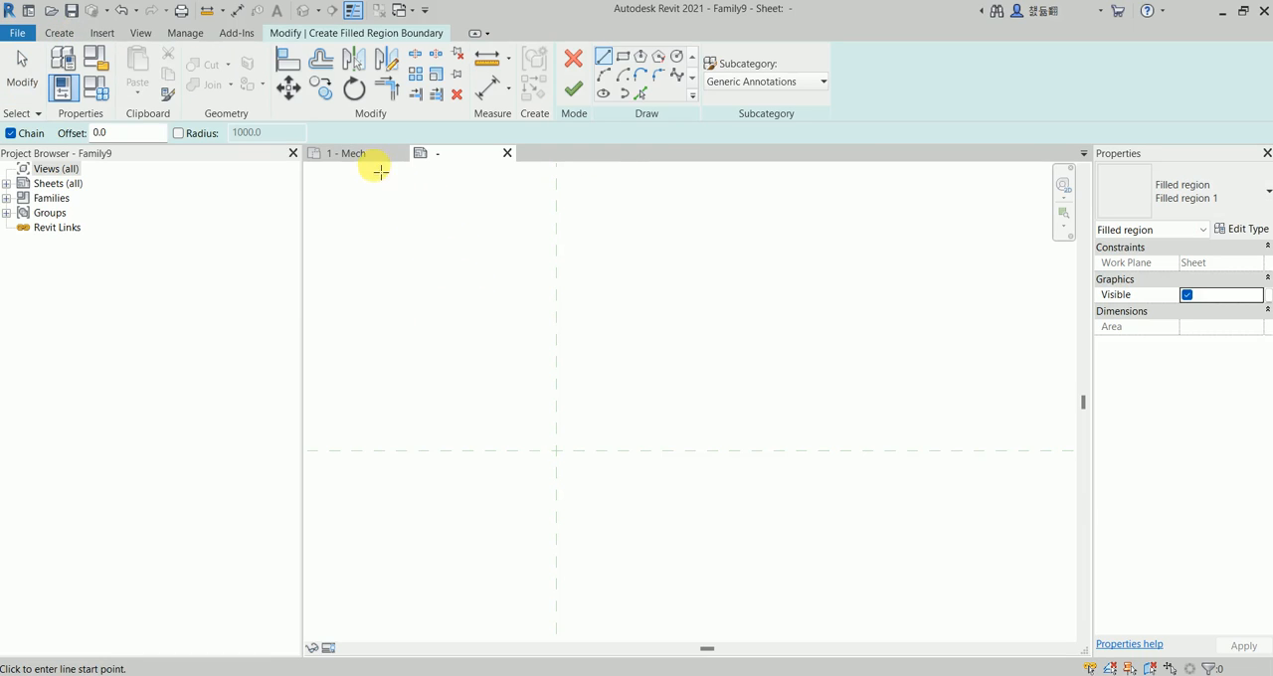
left_click(352, 154)
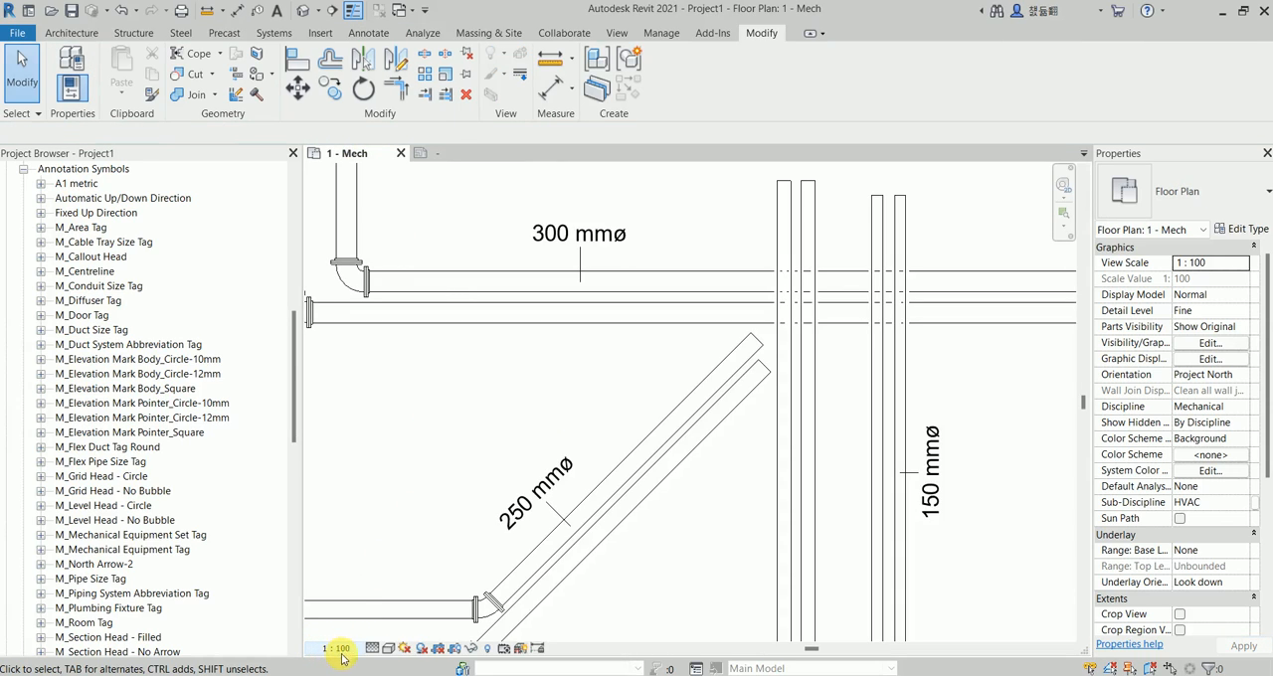
left_click(423, 153)
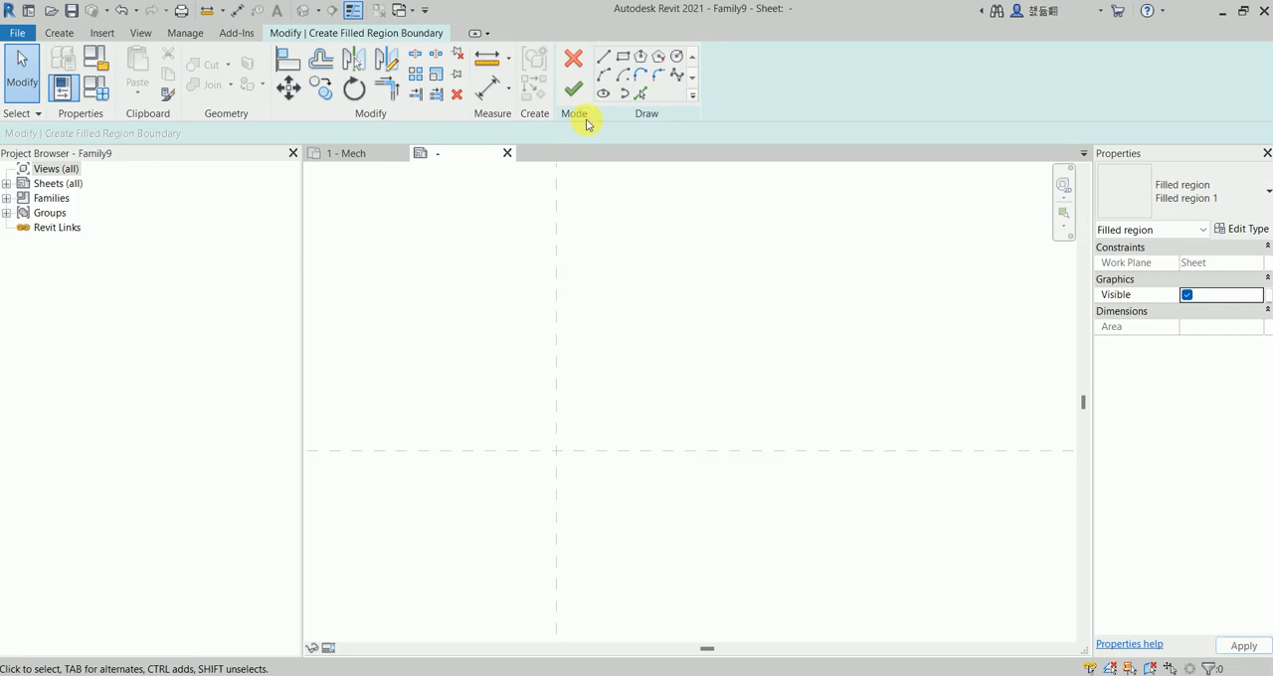
left_click(611, 62)
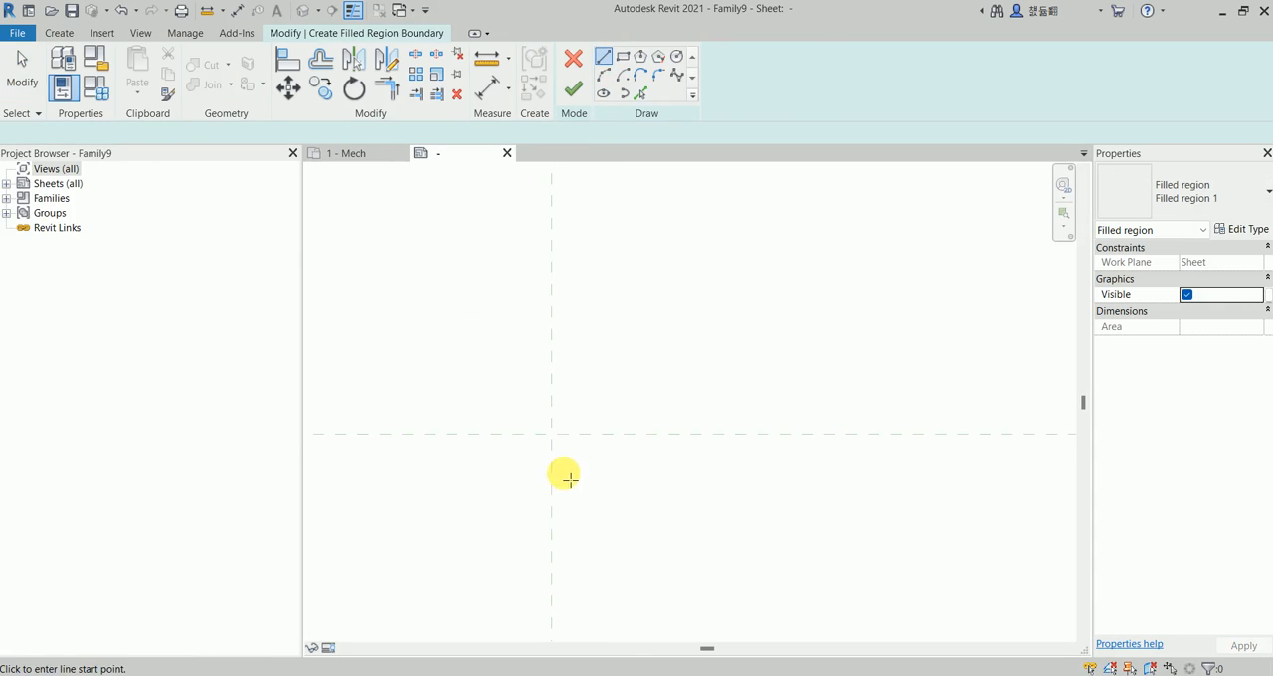
left_click(536, 430)
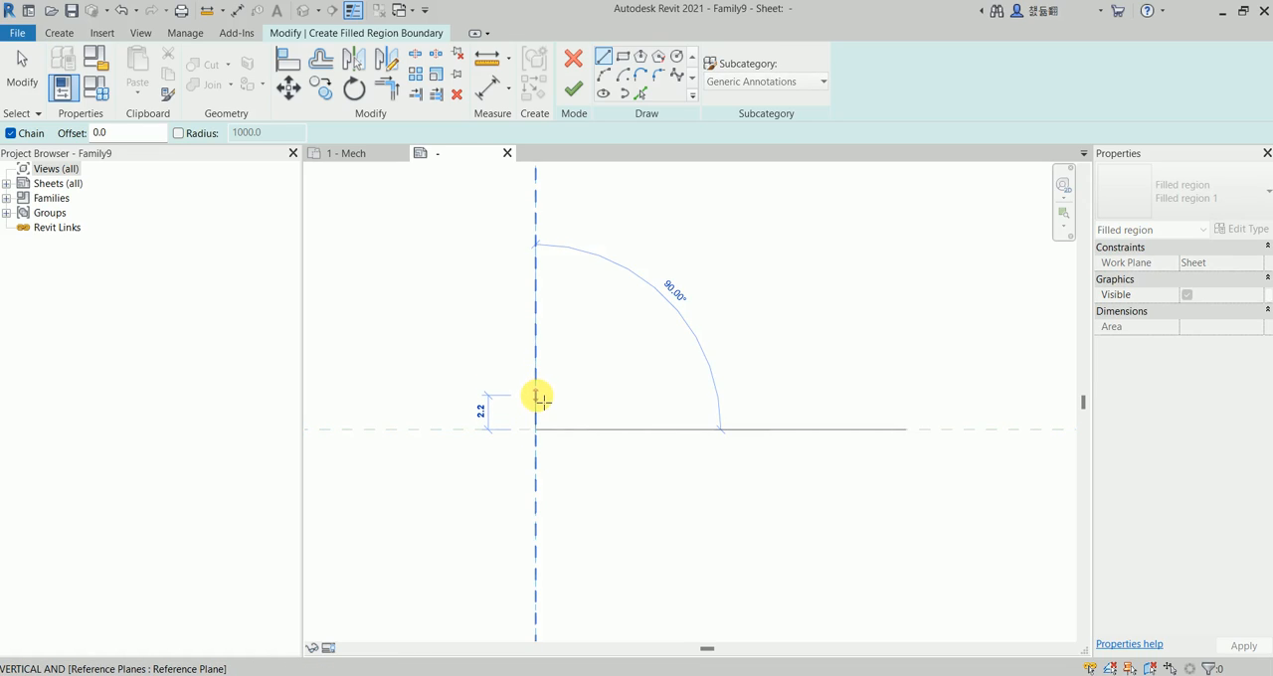
type("2.5")
key("Return")
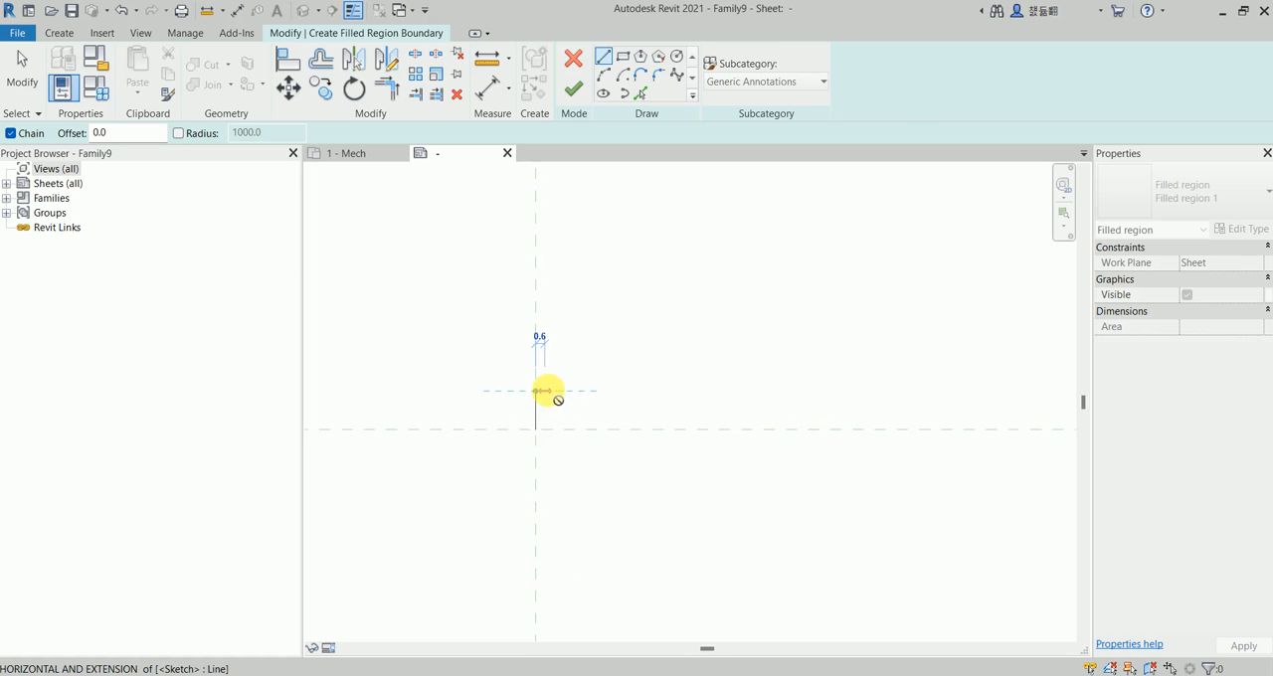
Draw the two converging arrowhead edges at 15° to horizontal, the upper about 5.0 long and the lower about 3.2 long.
scroll(597, 415, "up", 2)
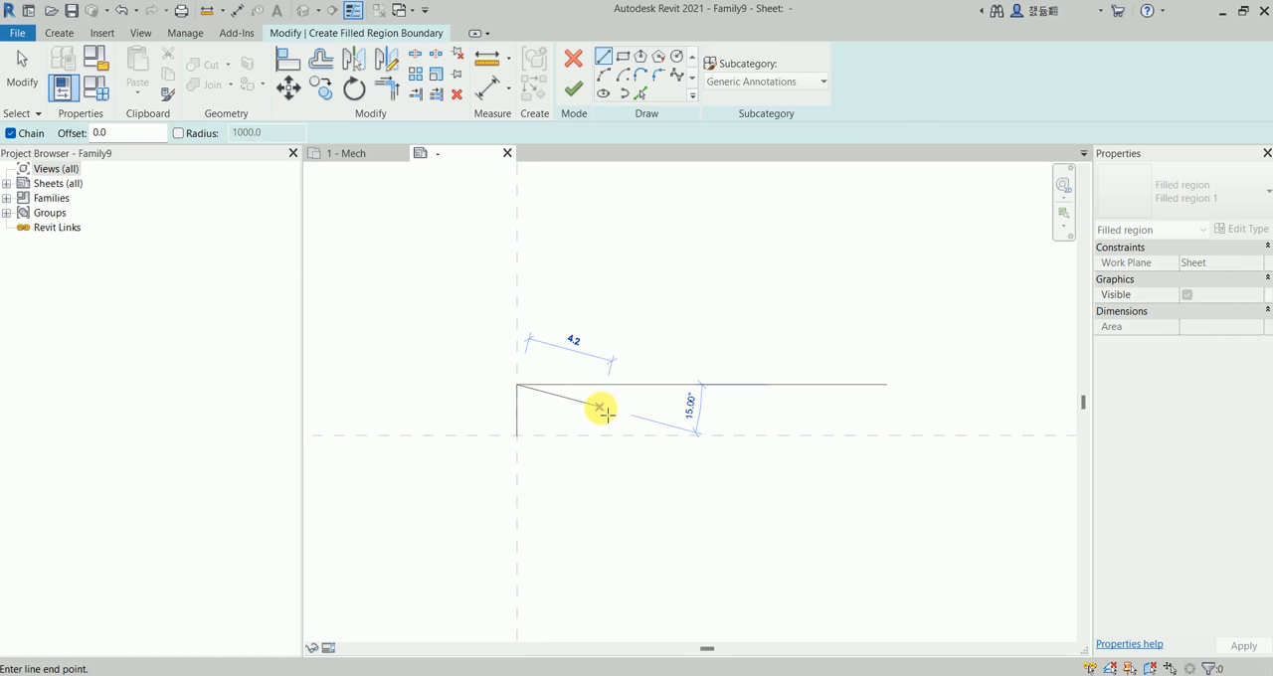
left_click(614, 410)
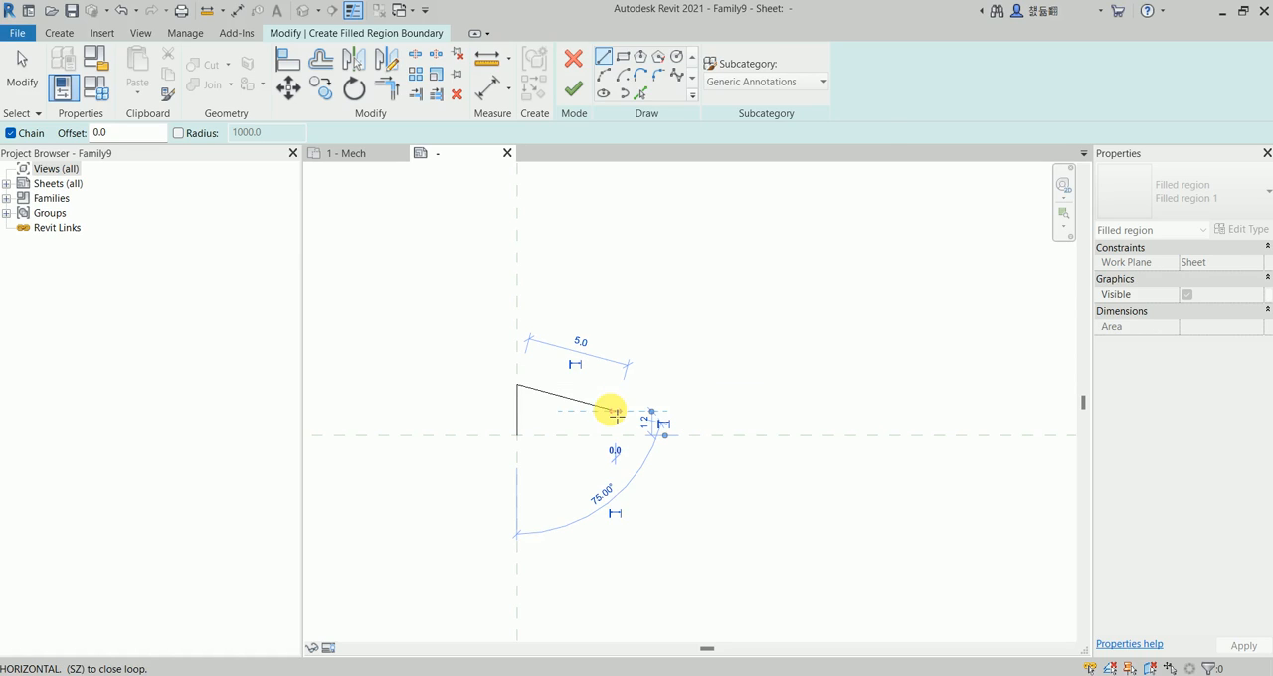
left_click(522, 435)
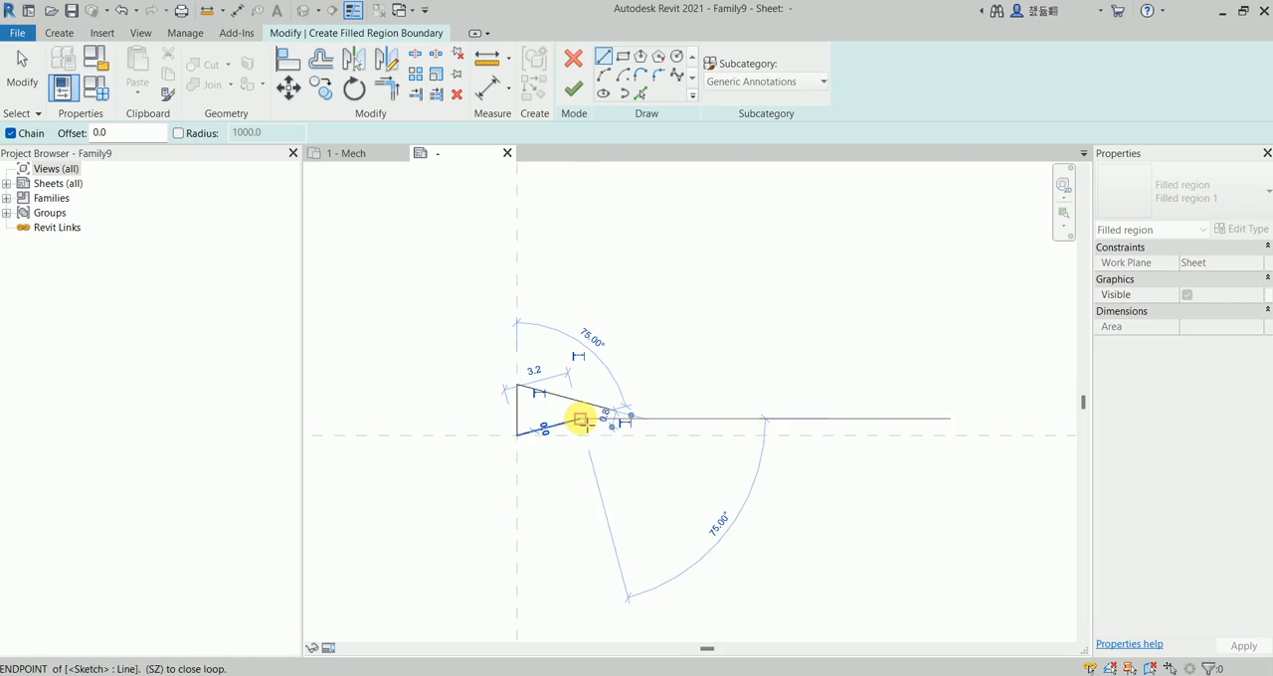
key("Escape")
key("Escape")
Trim/extend the two sloping edges to a corner so they meet at the arrowhead's tip.
left_click(387, 89)
left_click(557, 424)
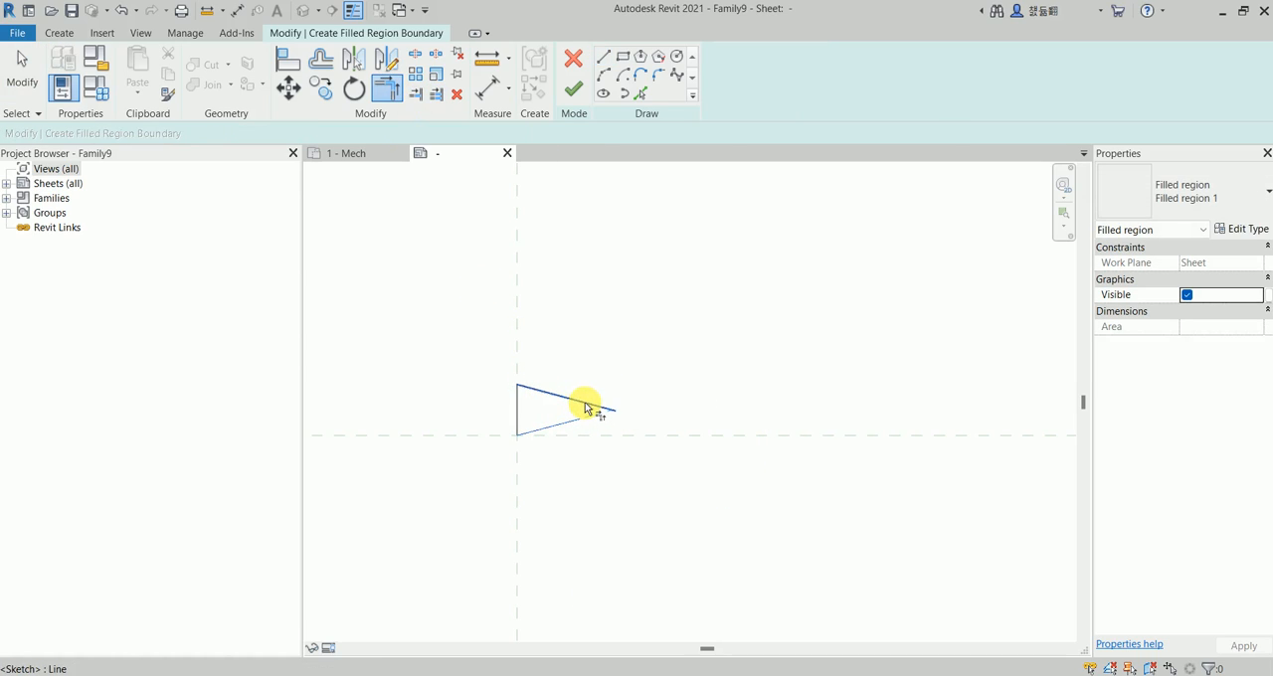
left_click(583, 403)
scroll(520, 406, "up", 3)
key("Escape")
Replace the arrowhead's full vertical back edge with a vertical line about 0.8 long down from the upper corner.
left_click(538, 409)
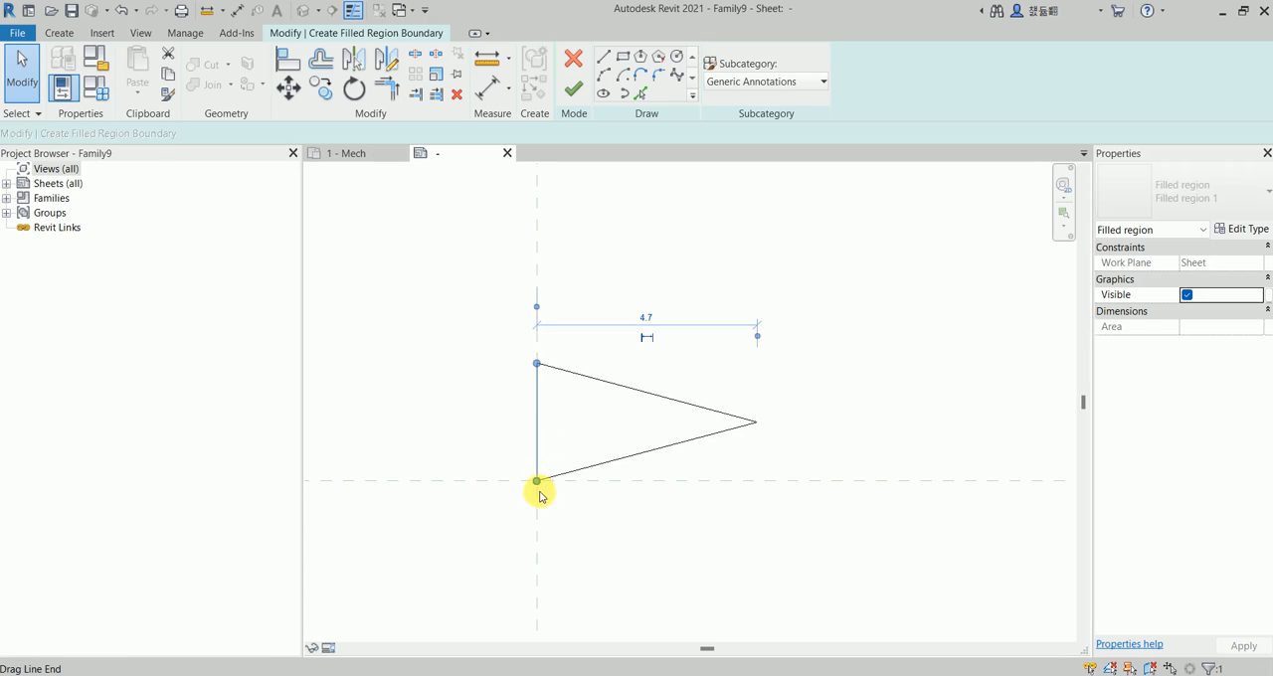
left_click_drag(539, 487, 544, 449)
left_click_drag(544, 406, 541, 393)
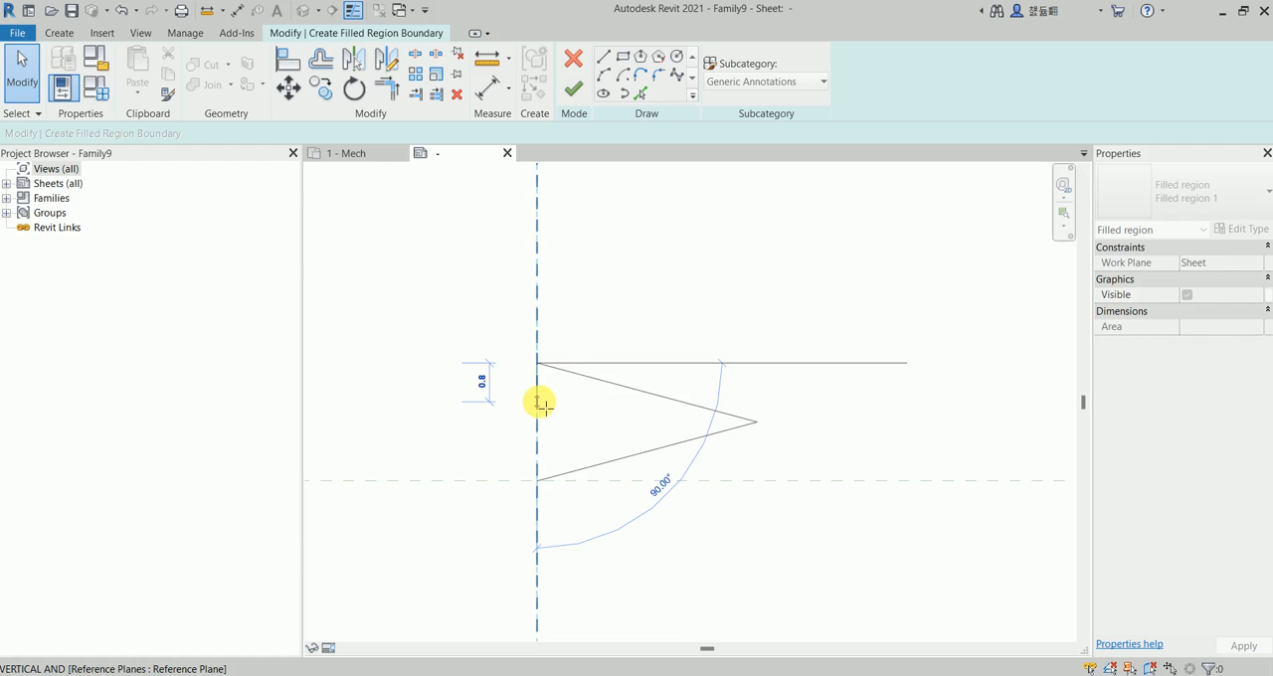
left_click_drag(544, 406, 542, 404)
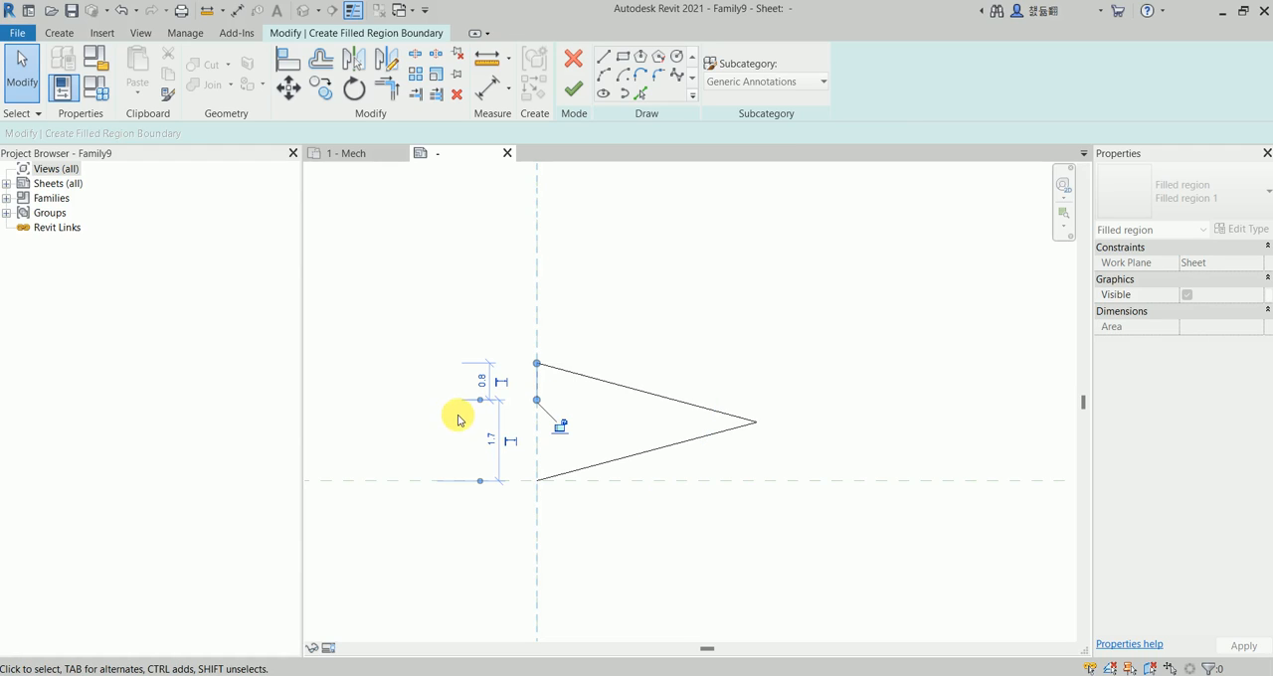
left_click(410, 396)
Draw a horizontal shaft line about 5.7 long, away from the arrowhead, from the lower end of the short back edge.
scroll(448, 384, "down", 1)
middle_click_drag(452, 387, 585, 380)
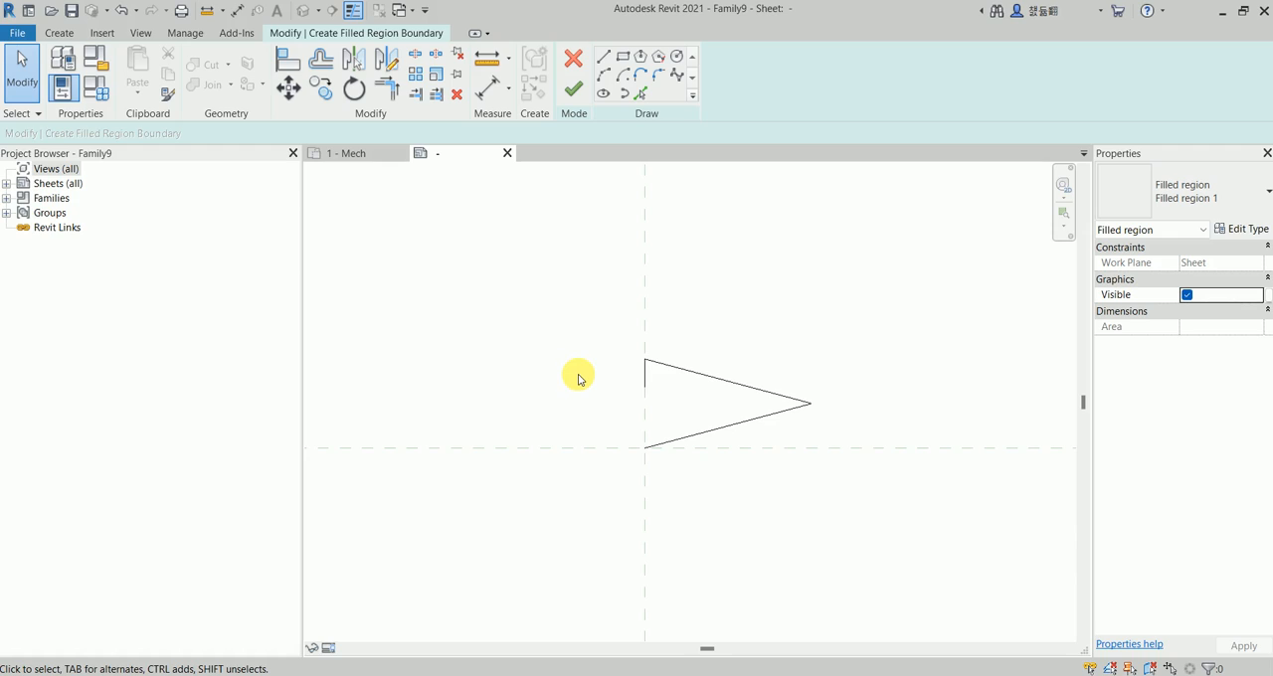
key("l")
key("i")
left_click(644, 386)
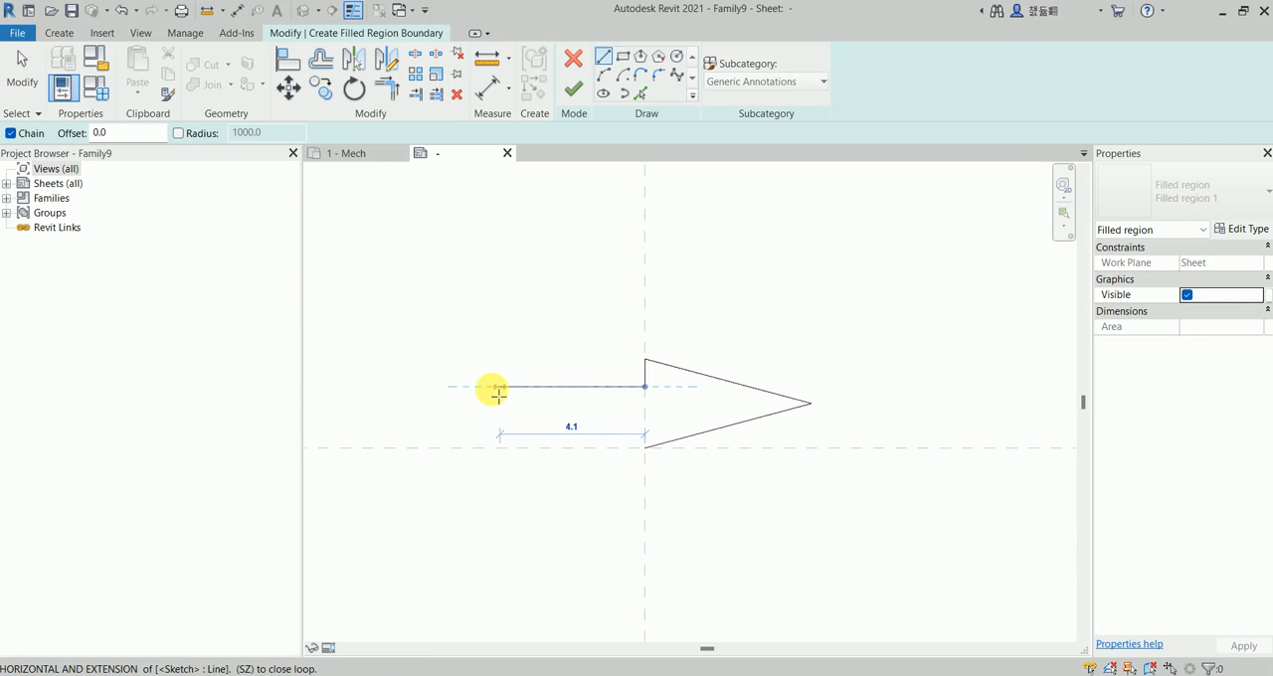
left_click(443, 390)
key("Escape")
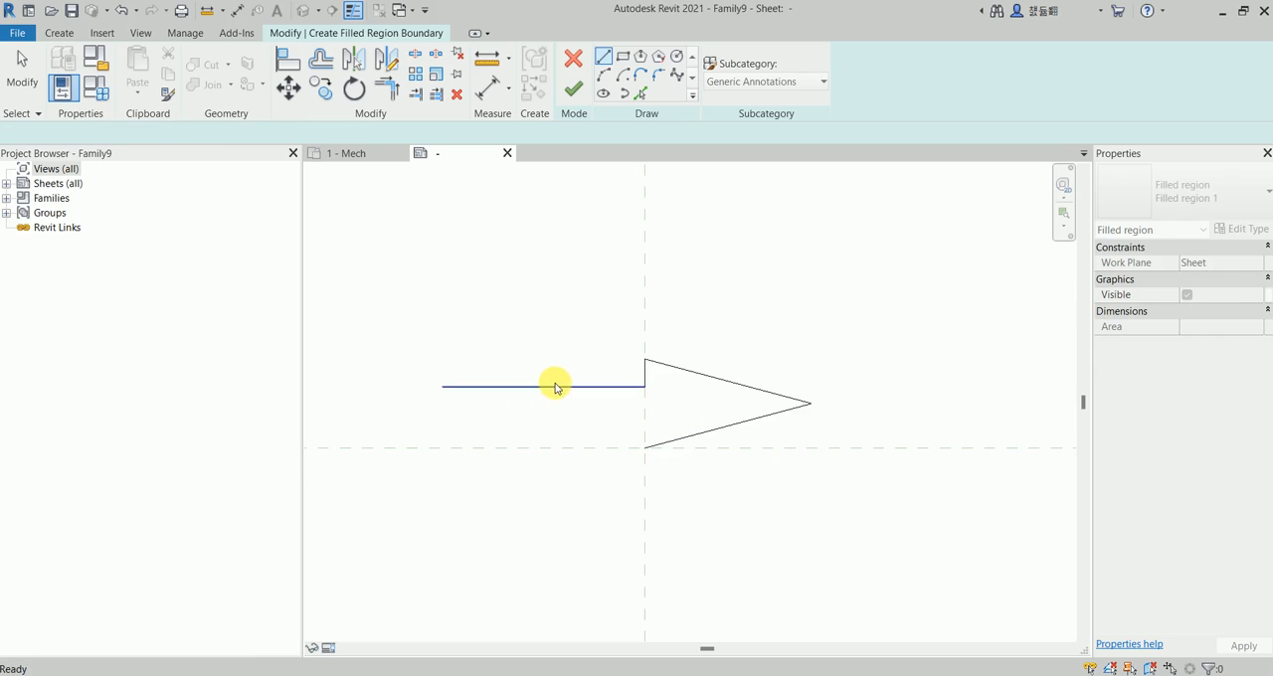
key("Escape")
Mirror a copy of the shaft line and short back edge about a horizontal axis through the arrowhead's tip.
left_click(588, 389)
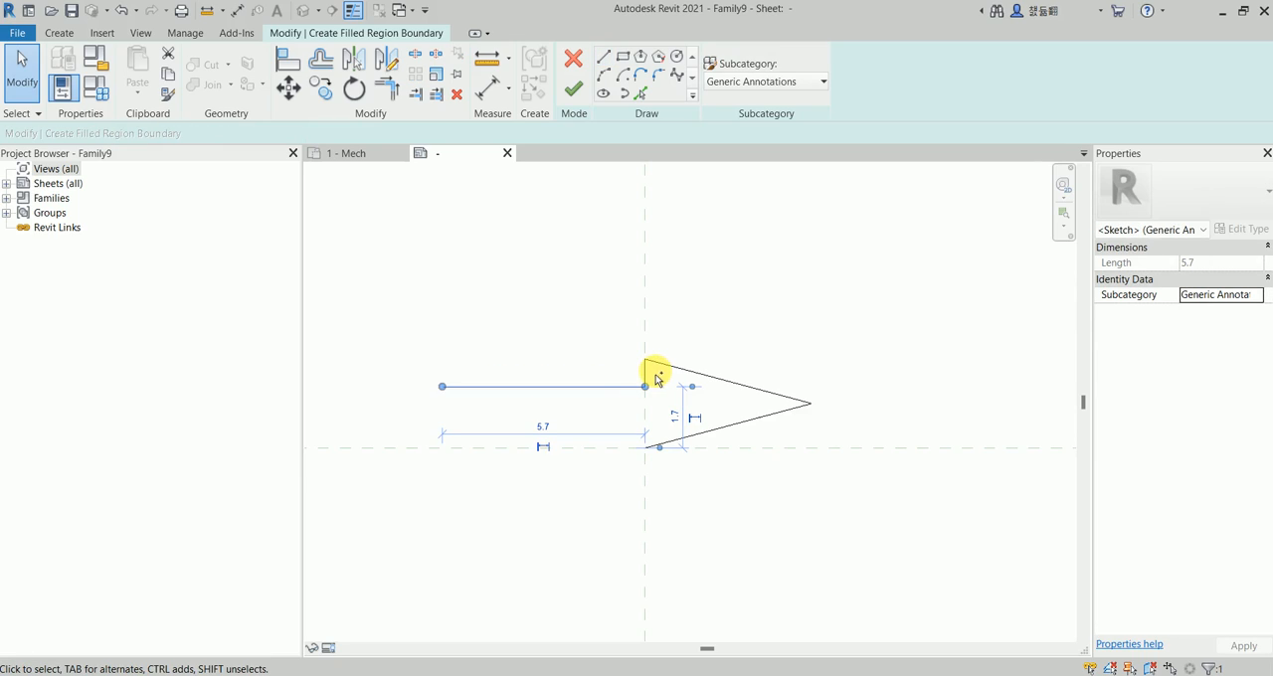
left_click(645, 374, "ctrl")
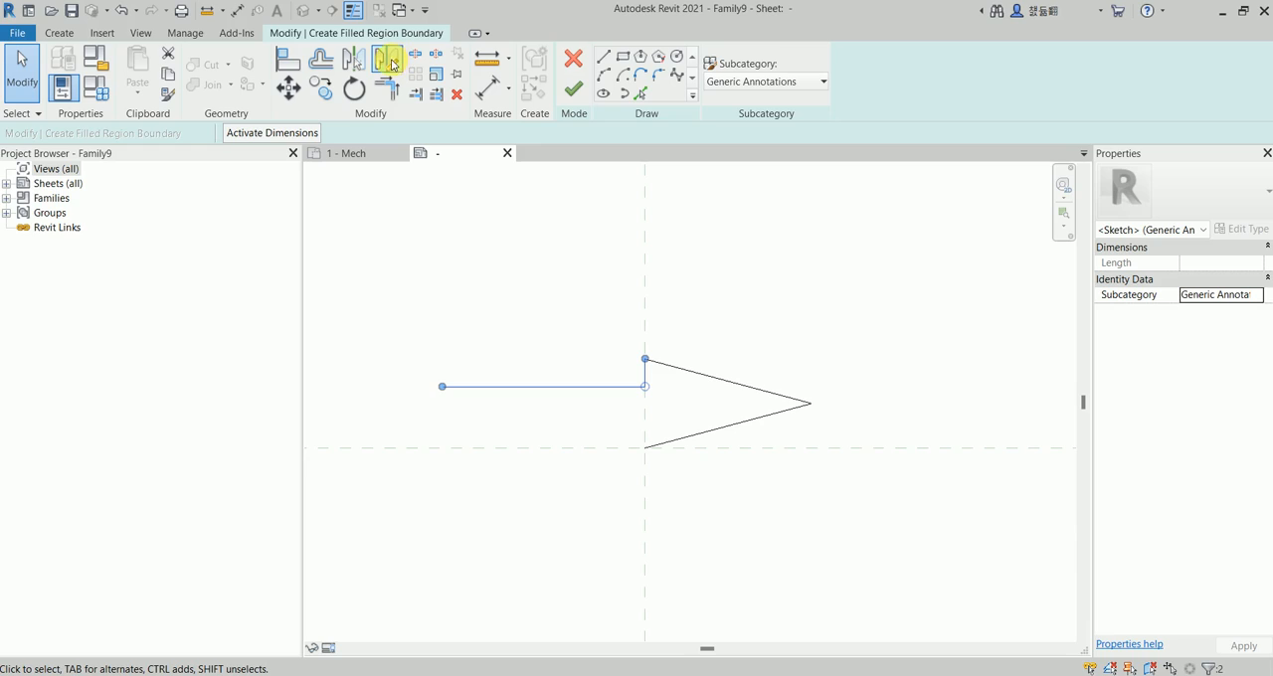
left_click(391, 70)
left_click(810, 402)
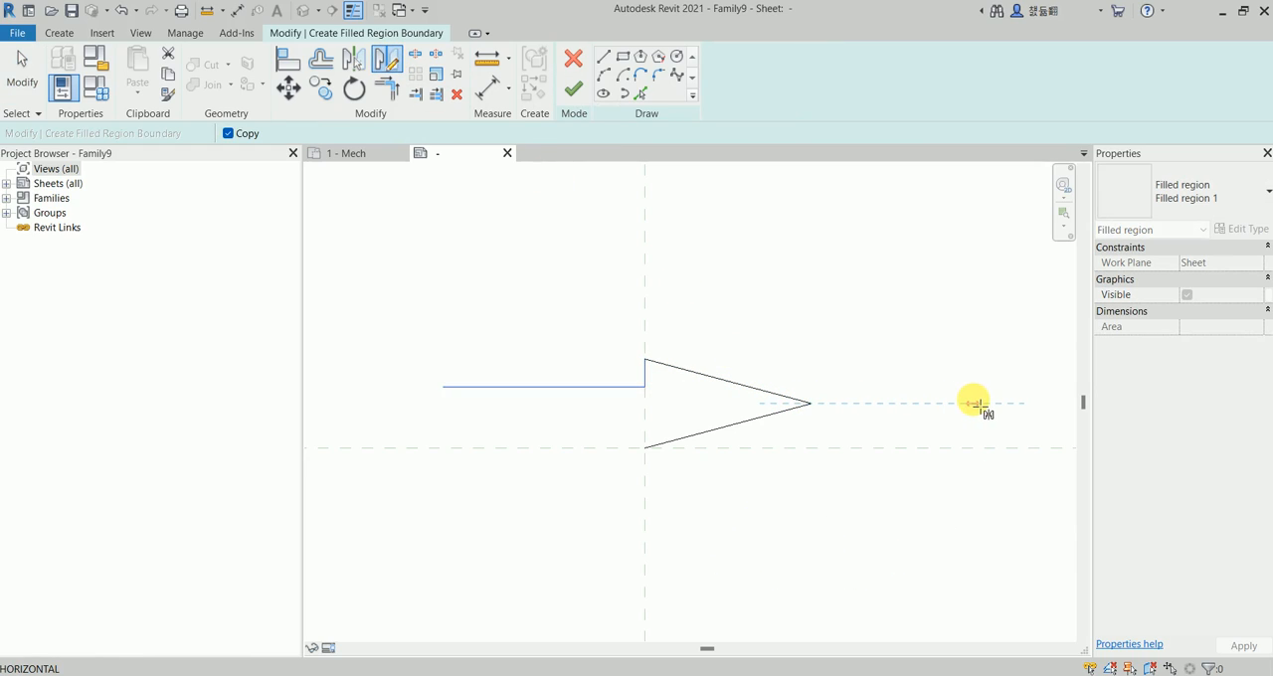
left_click(972, 403)
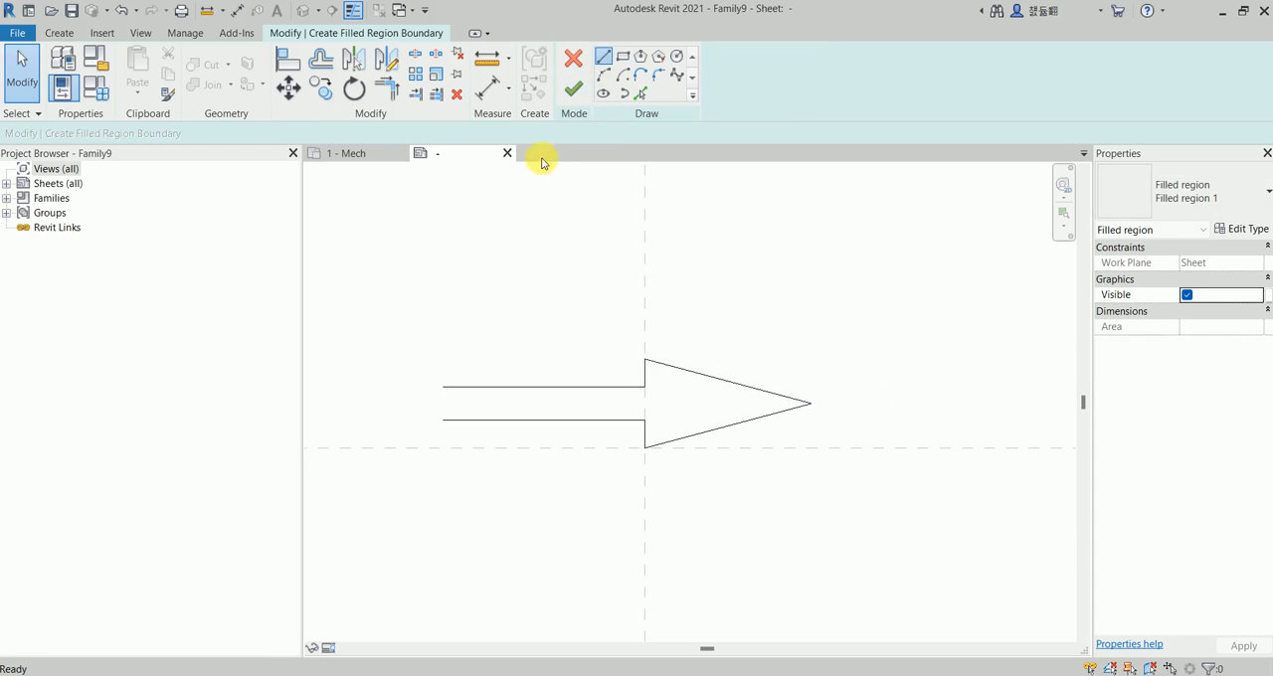
Close the shaft's open end with a vertical line and finish the filled region boundary.
key("l")
key("i")
left_click(444, 387)
left_click(443, 419)
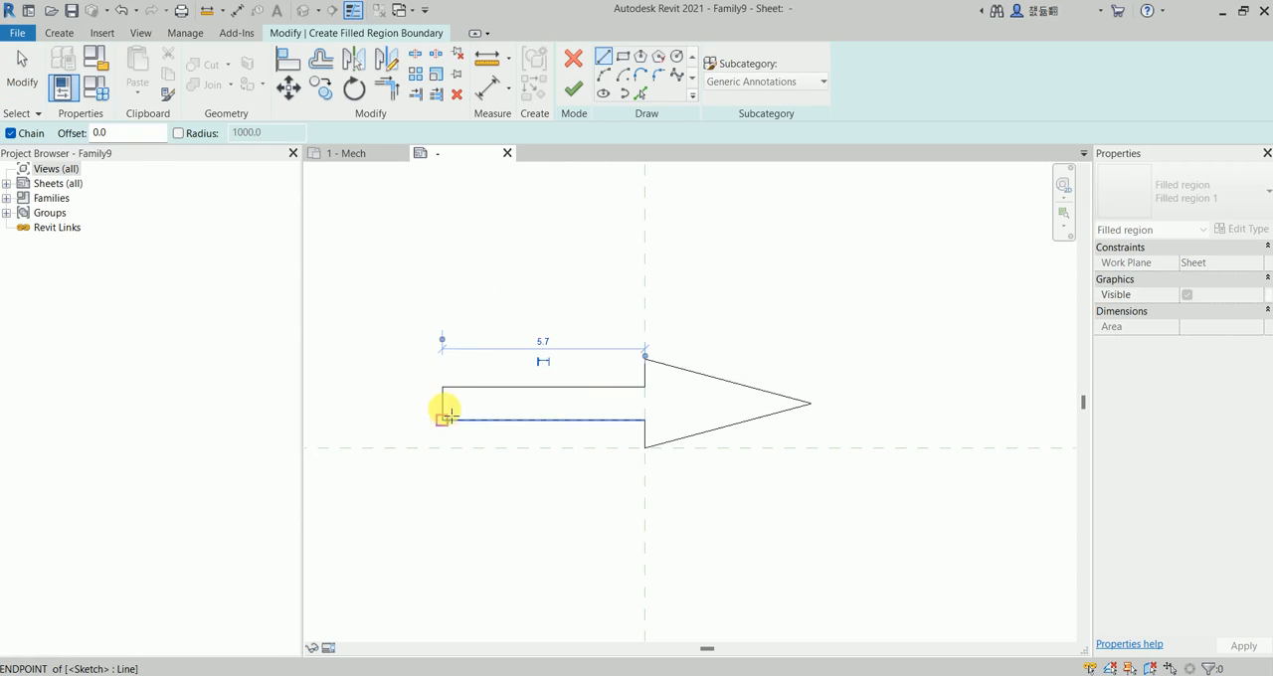
left_click(572, 88)
left_click(463, 276)
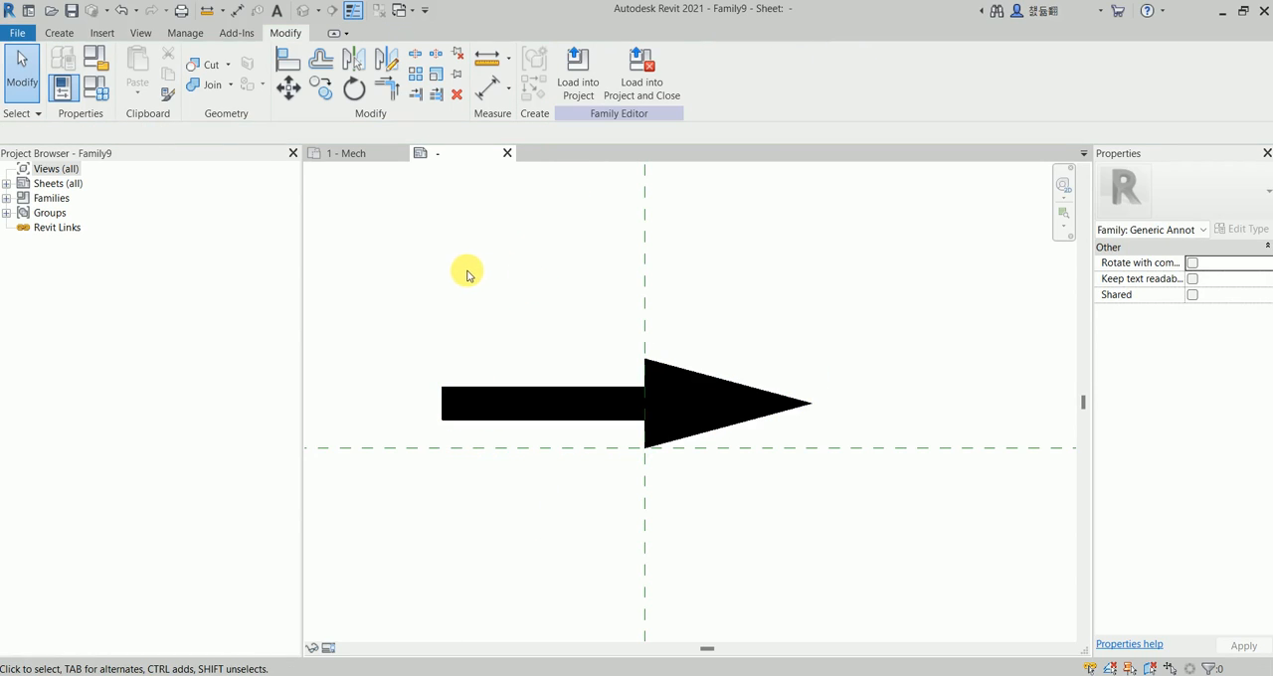
Examine the filled arrow's position relative to the crossing reference planes.
scroll(477, 277, "down", 1)
middle_click_drag(501, 278, 504, 303)
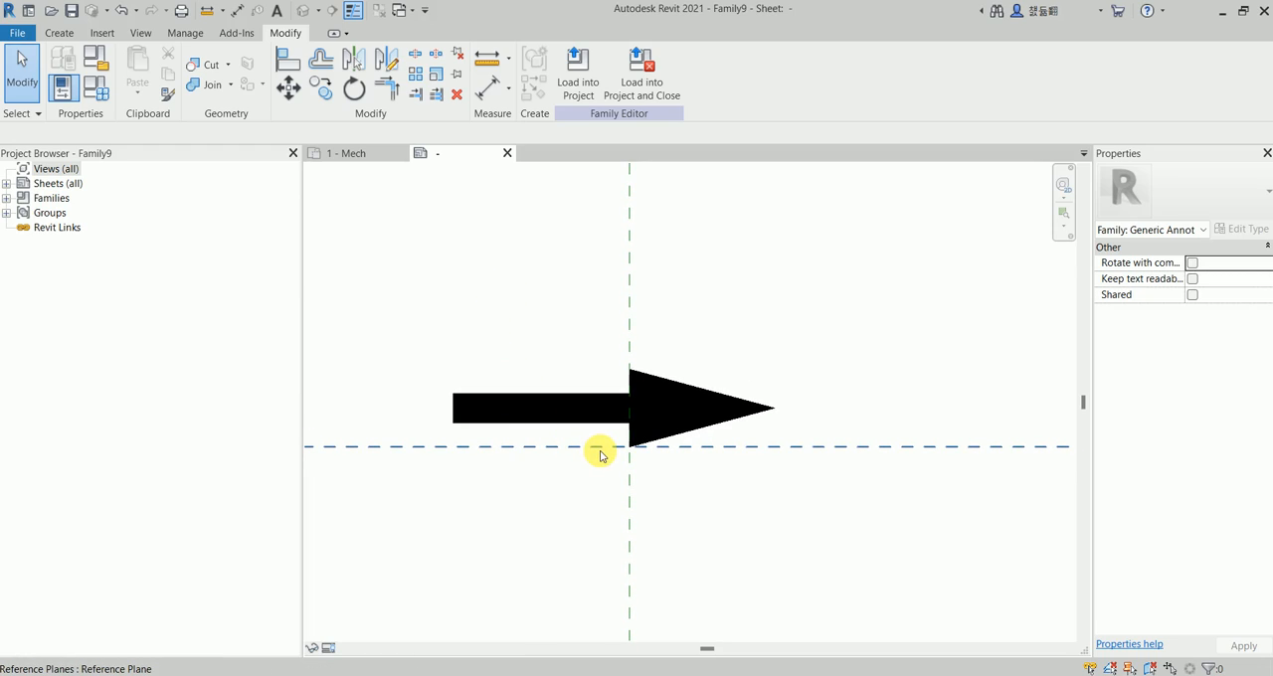
scroll(616, 452, "up", 2)
scroll(621, 456, "up", 1)
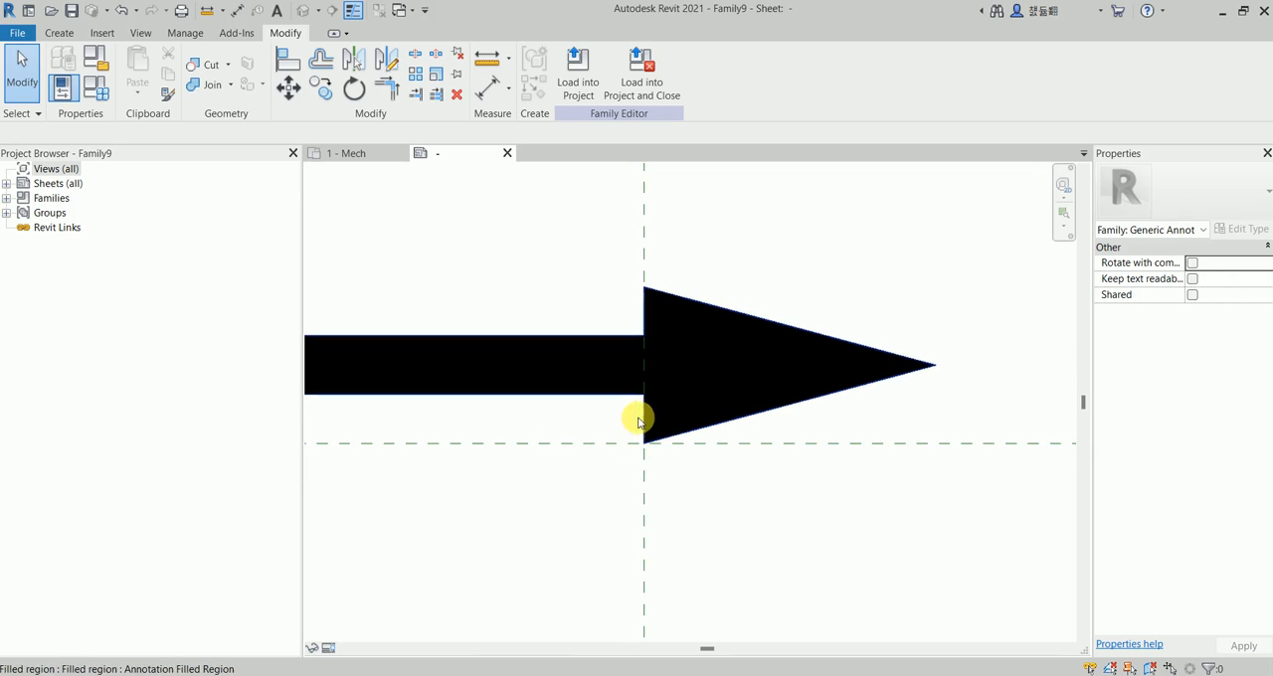
mouse_move(630, 418)
middle_mouse_down()
mouse_move(696, 448)
mouse_move(629, 431)
middle_mouse_up()
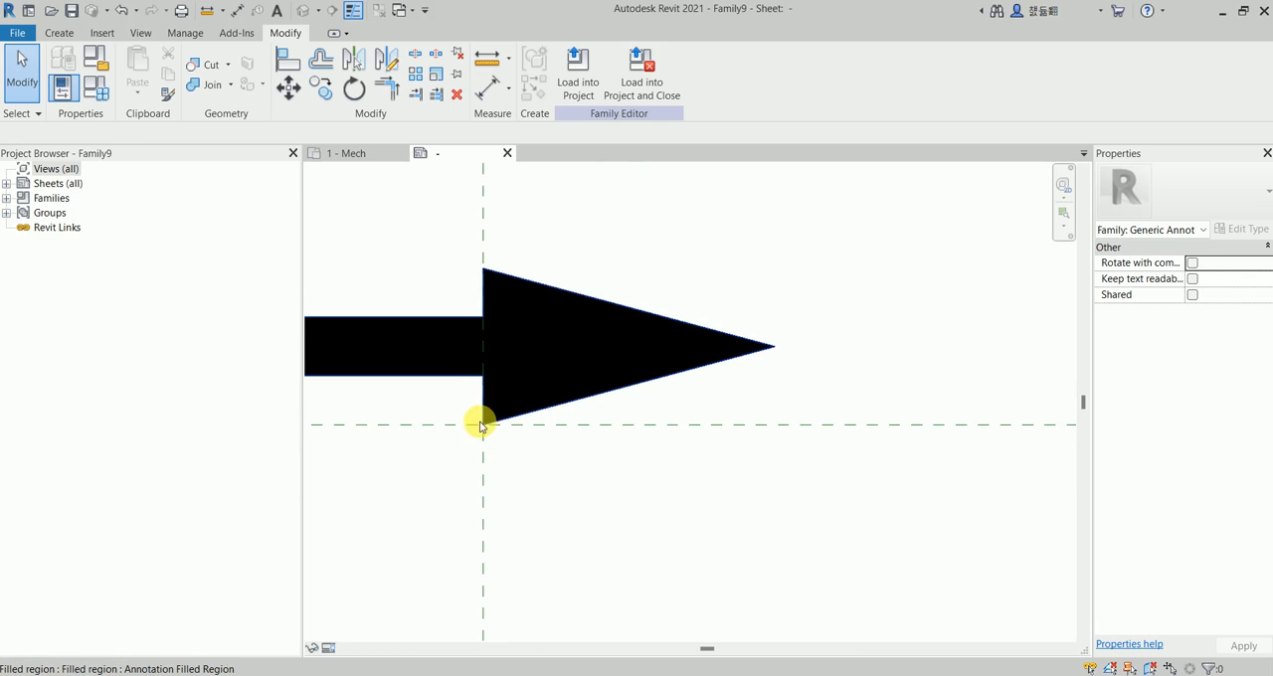
scroll(480, 426, "up", 2)
left_click(690, 426)
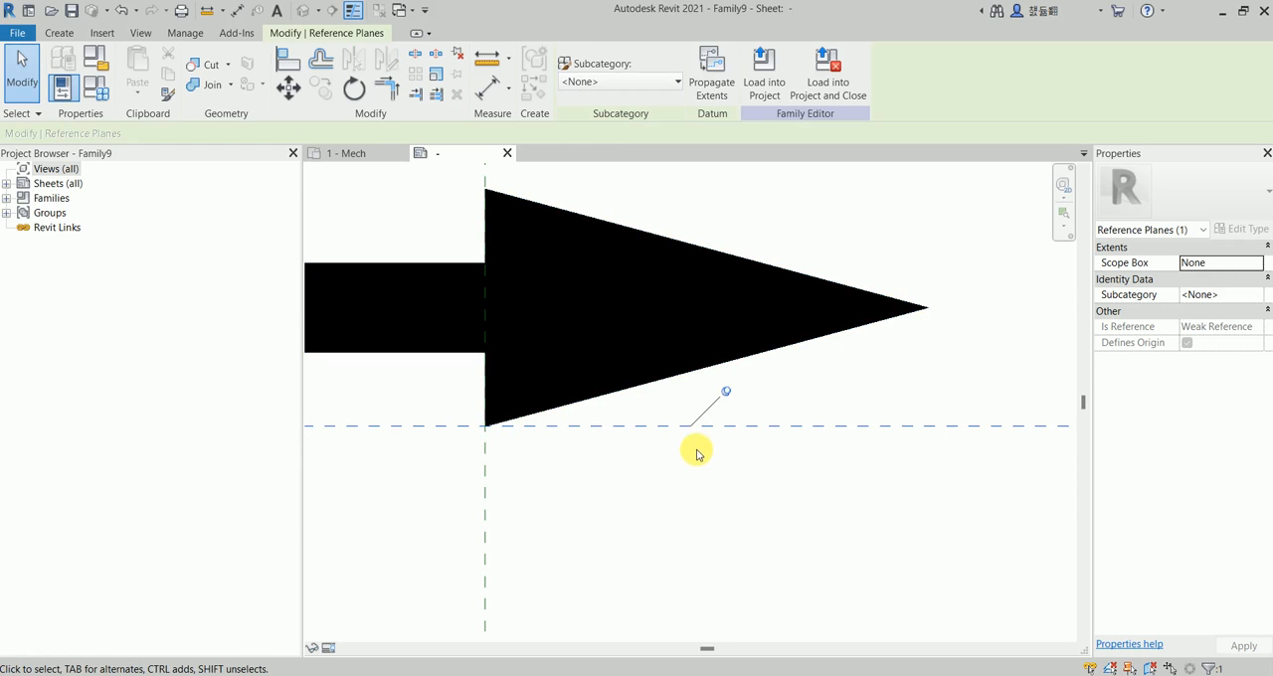
scroll(664, 452, "down", 2)
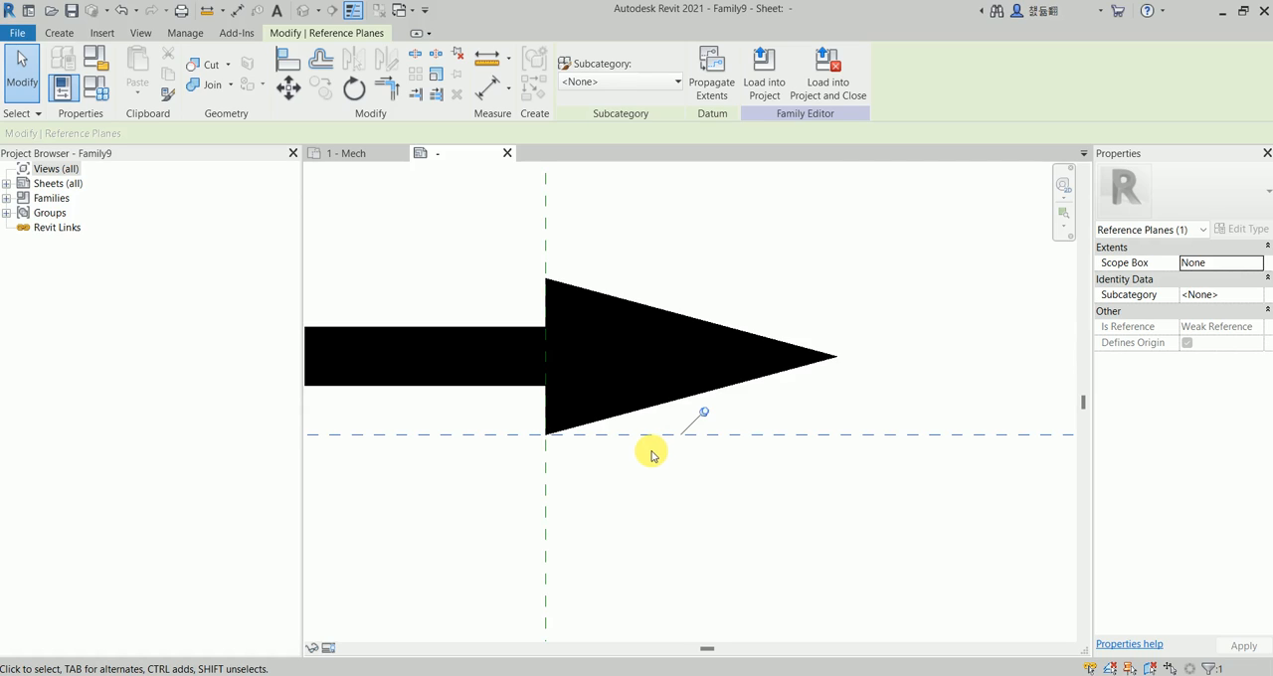
left_click(347, 155)
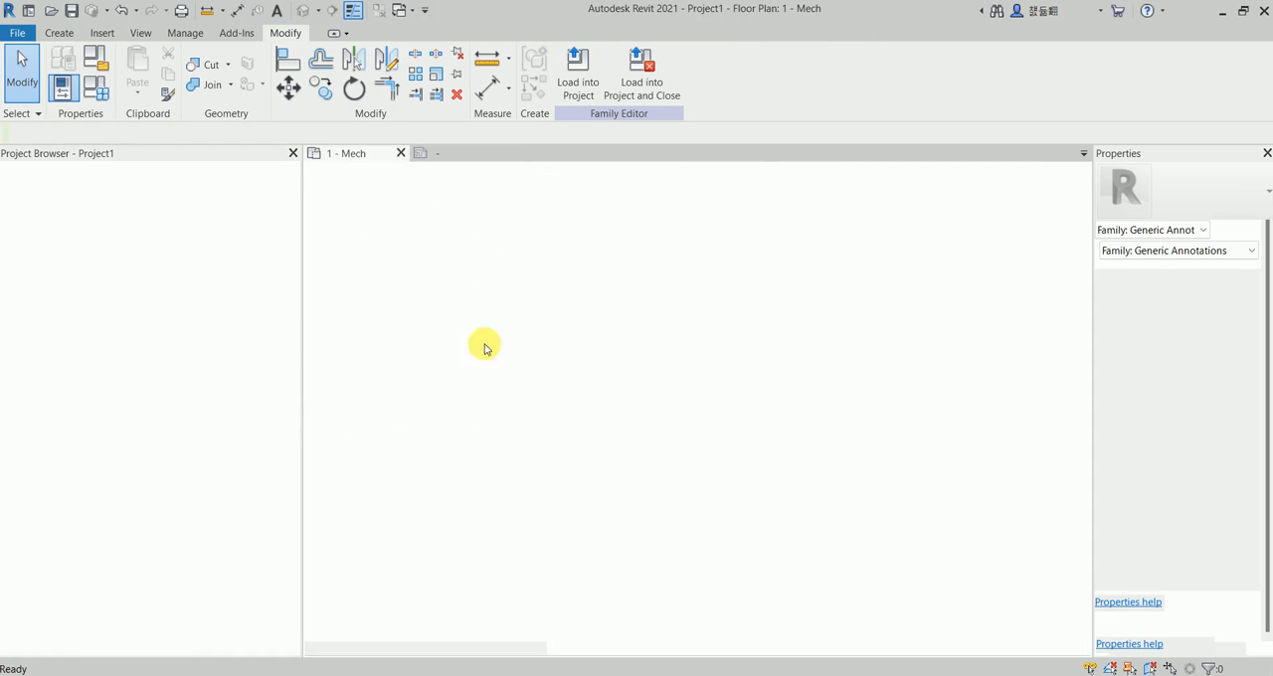
left_click(457, 154)
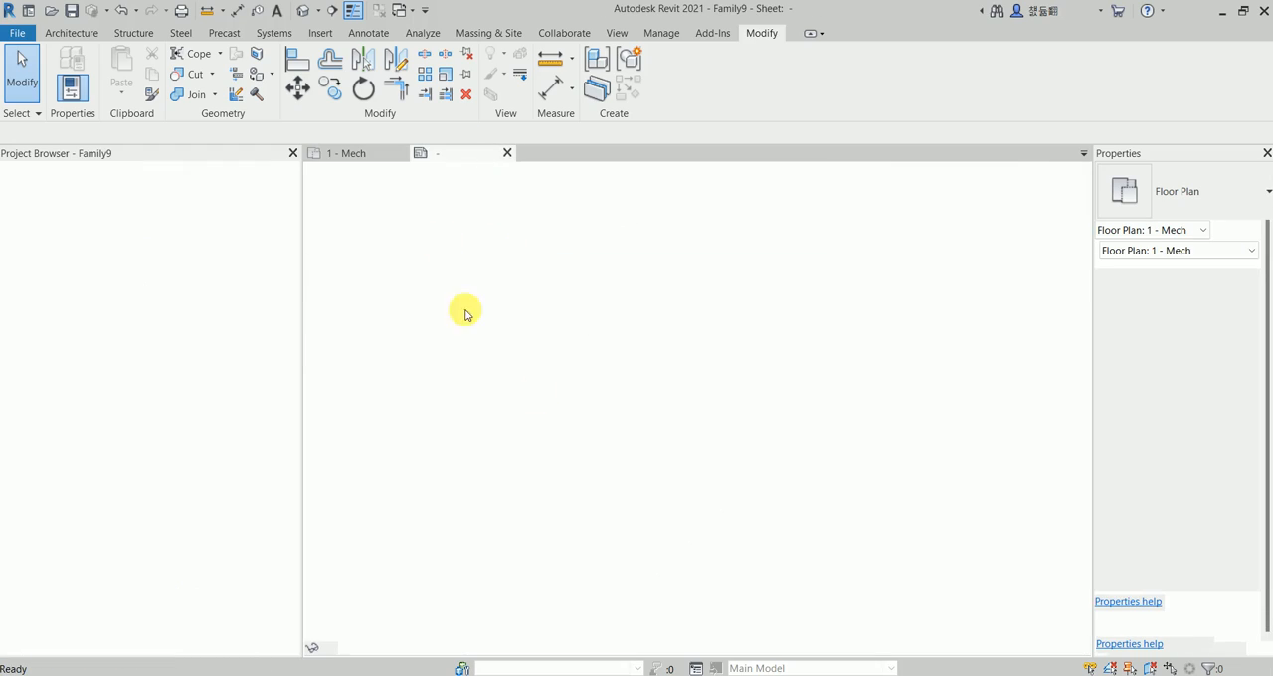
scroll(553, 406, "down", 2)
middle_click_drag(482, 389, 504, 387)
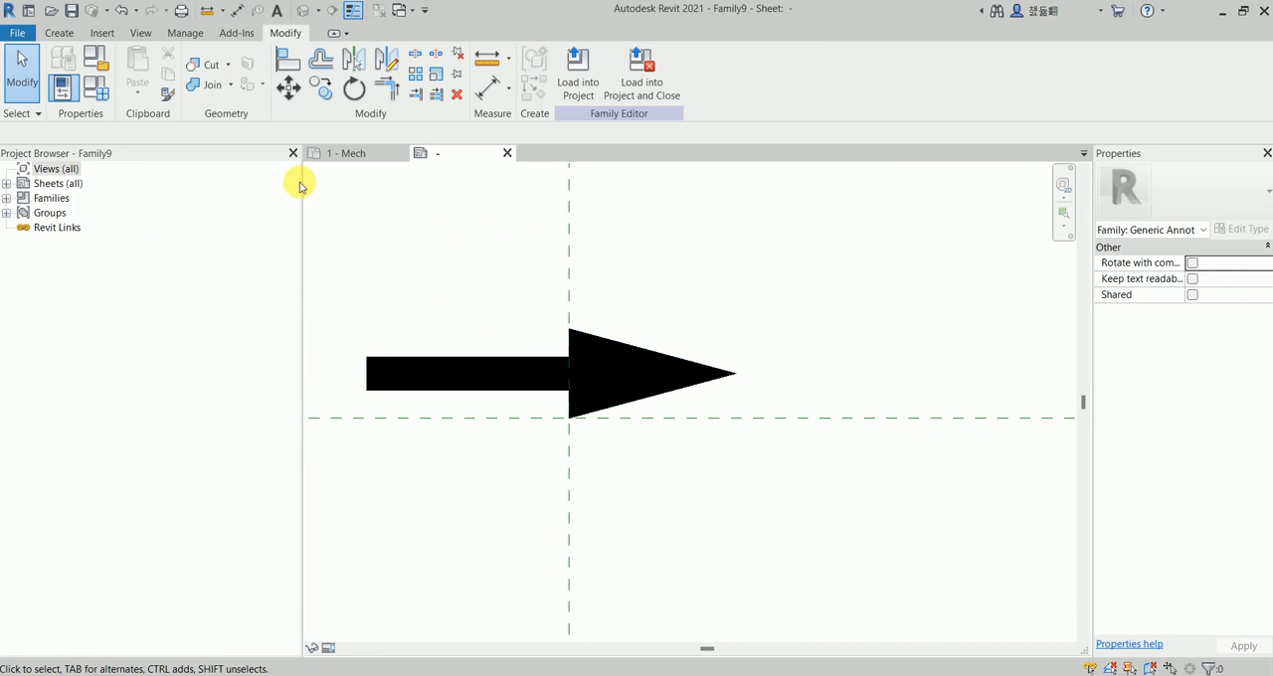
Create two family types named Type 1 and Type 2.
left_click(92, 89)
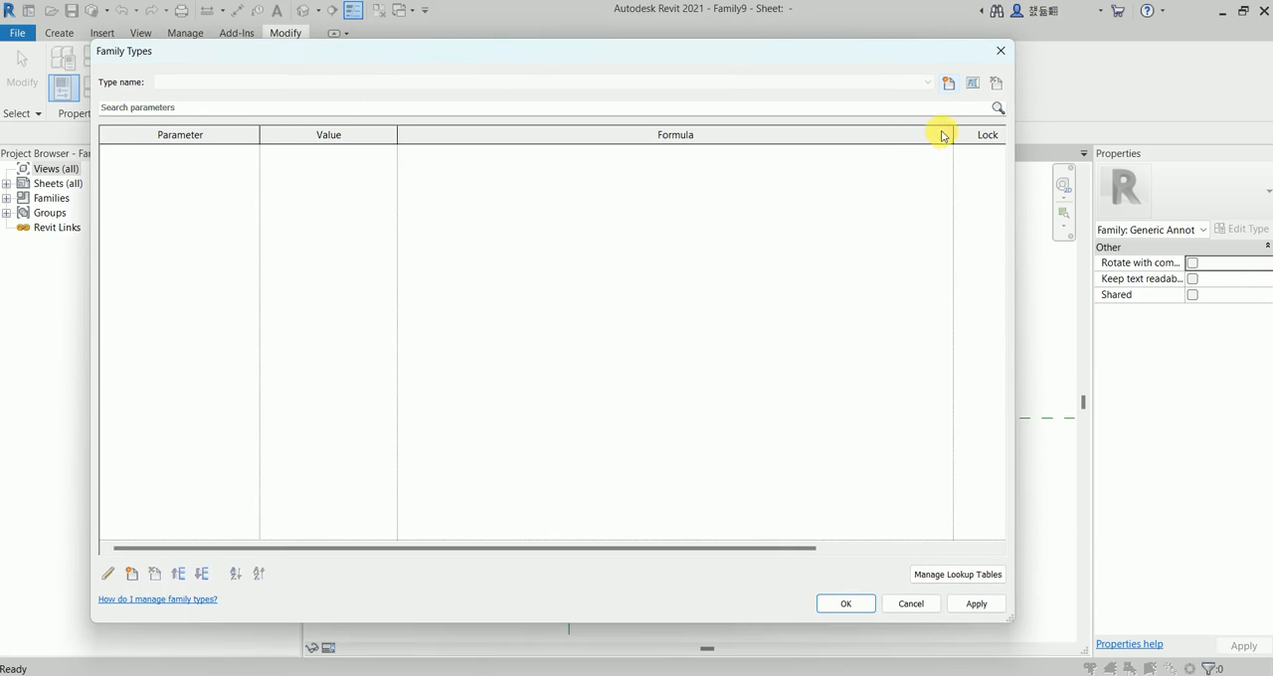
left_click(949, 84)
left_click(552, 371)
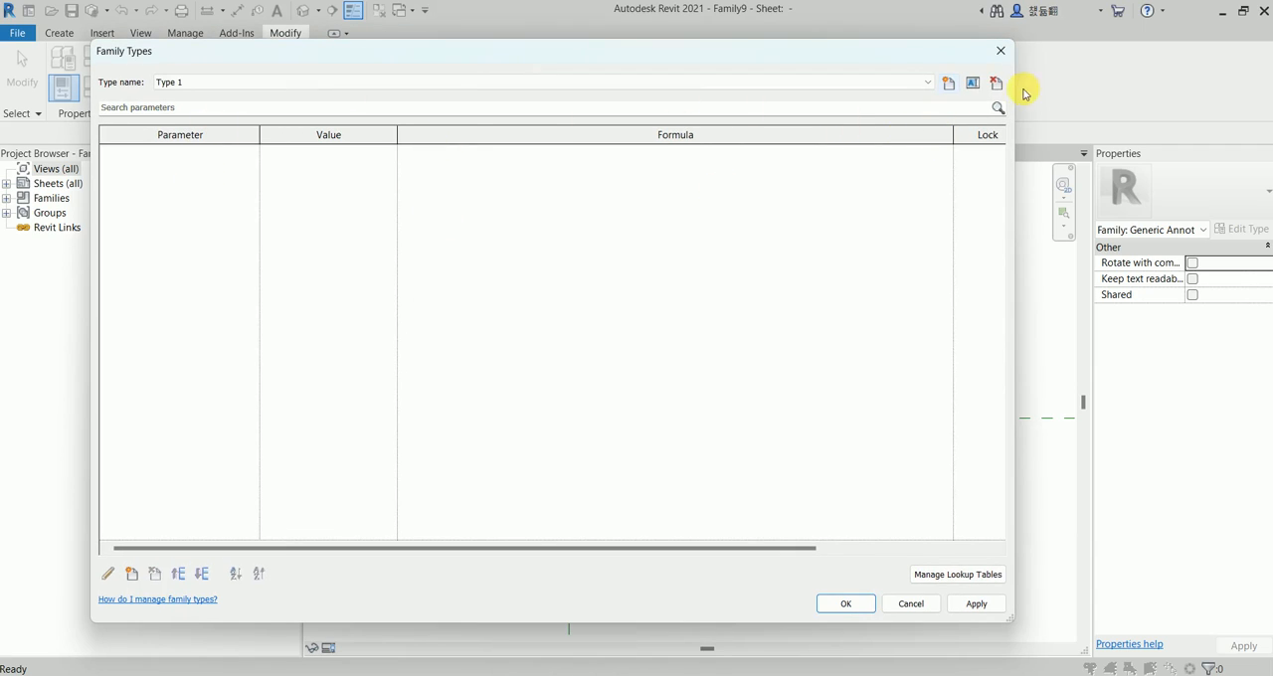
left_click(948, 85)
left_click(548, 369)
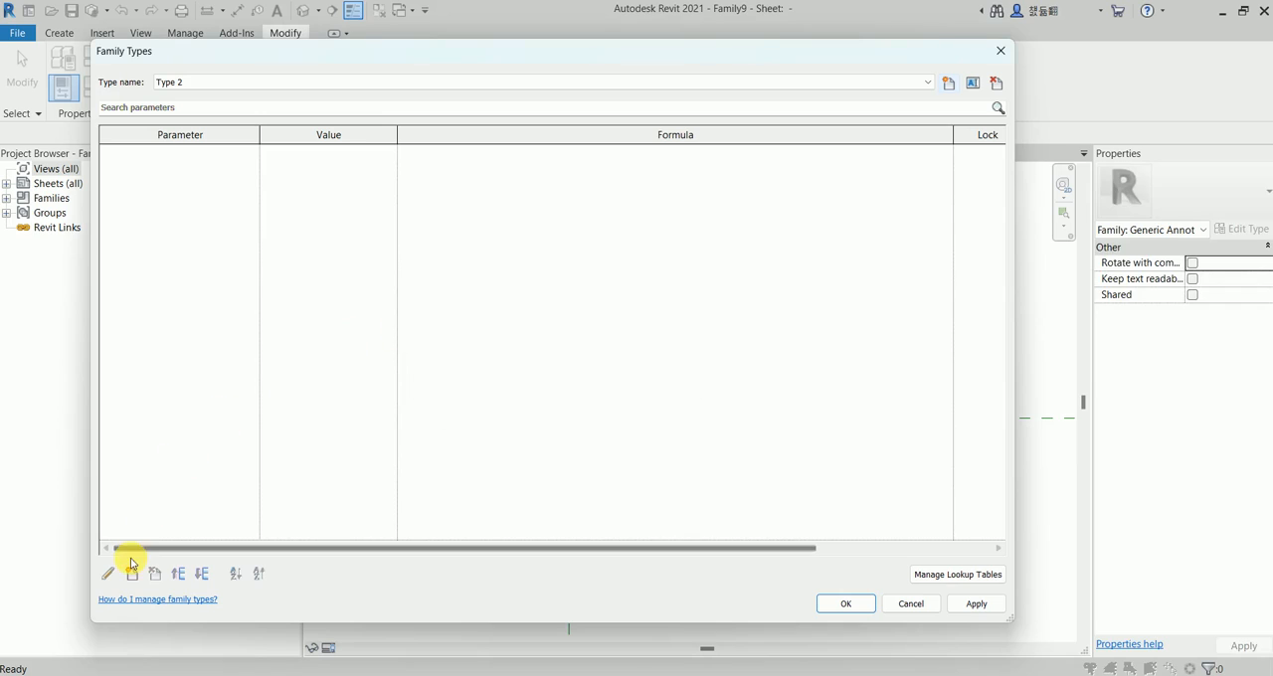
Add a Yes/No family type parameter named Flip, grouped under Other.
left_click(131, 575)
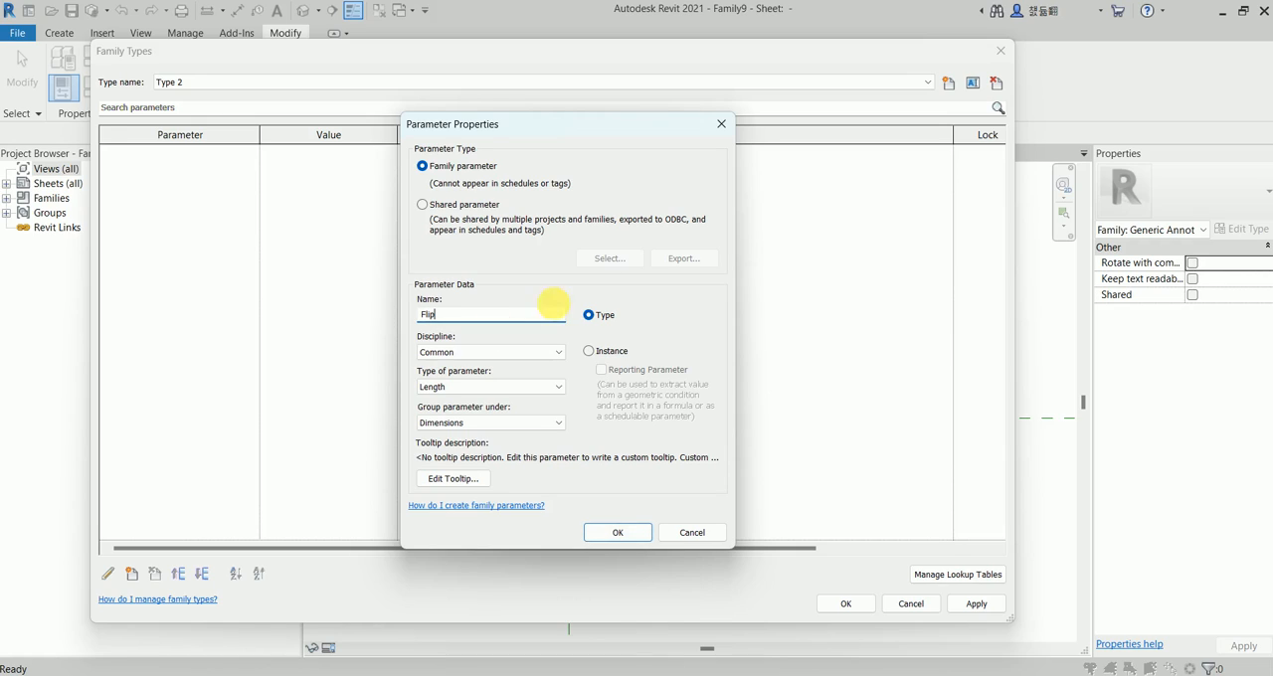
left_click(461, 387)
left_click(428, 562)
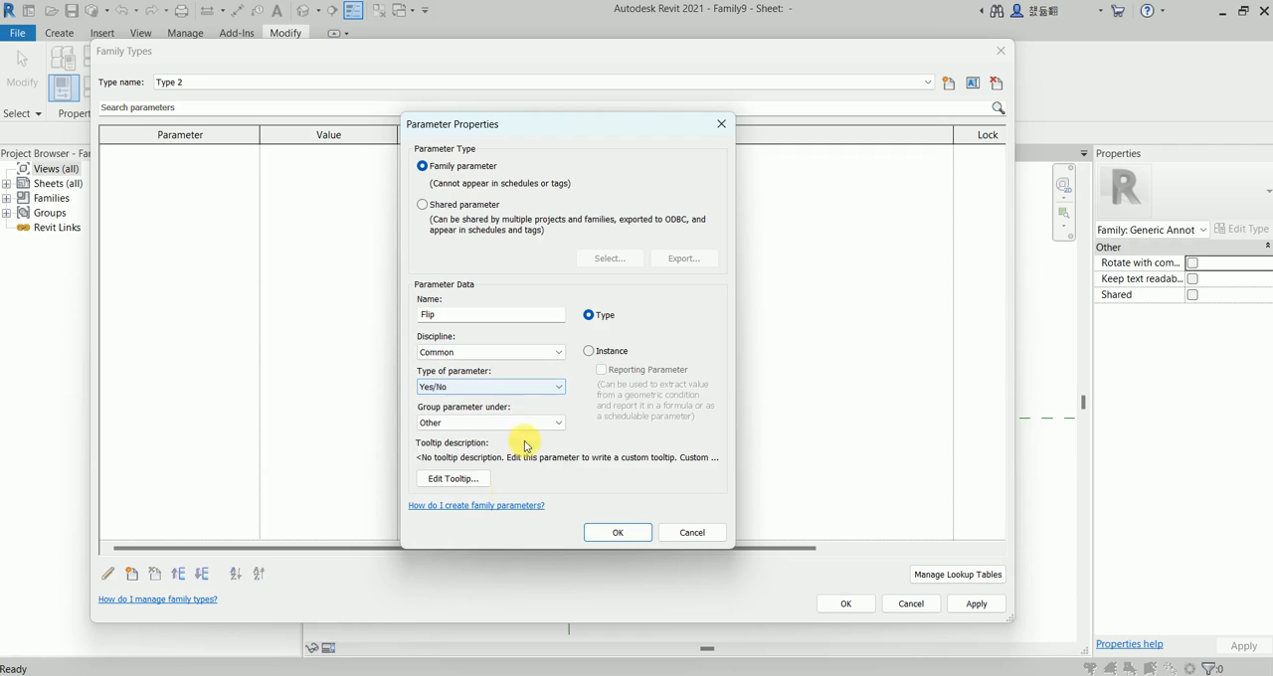
left_click(617, 534)
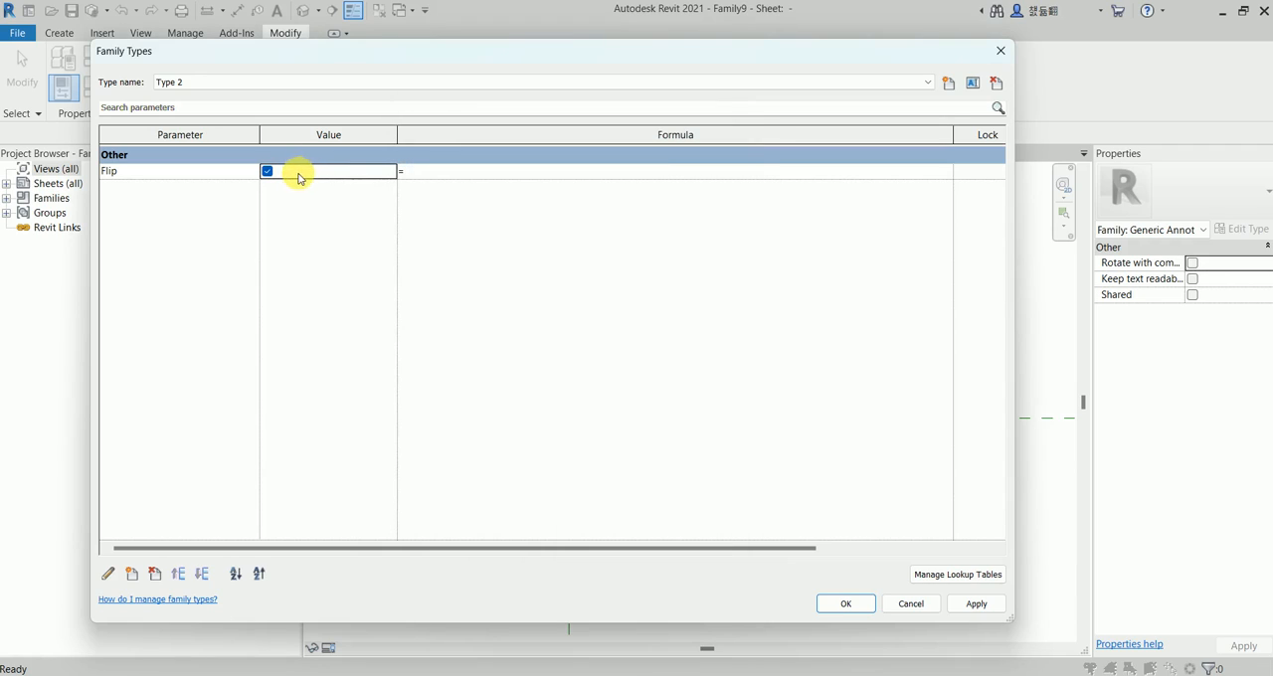
Add a Yes/No type parameter named Flip2 with the formula not(Flip) and accept the family types changes.
left_click(131, 575)
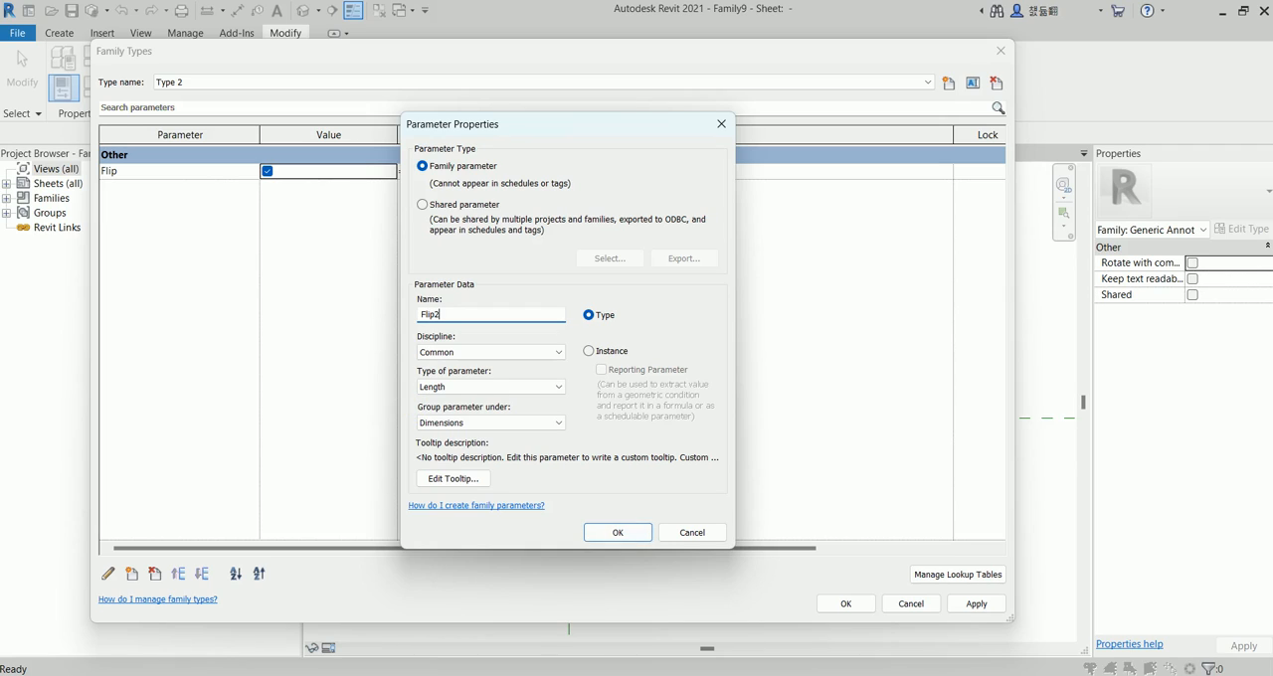
left_click(468, 387)
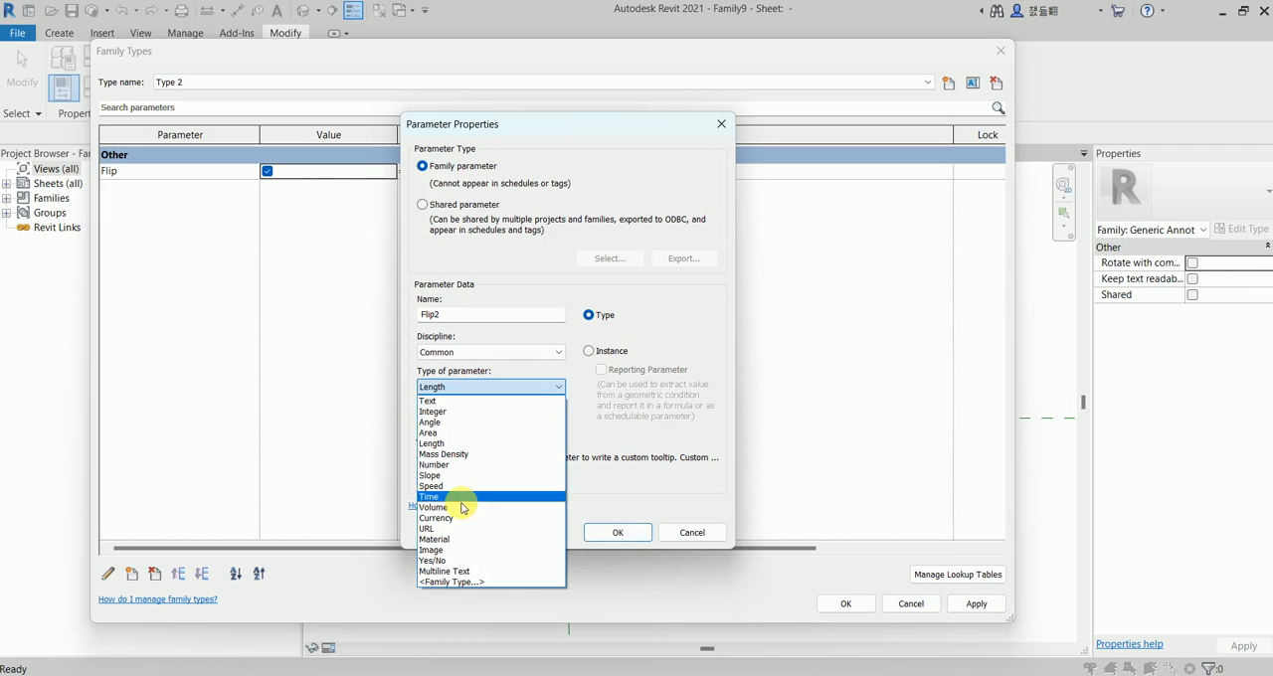
left_click(452, 561)
left_click(616, 533)
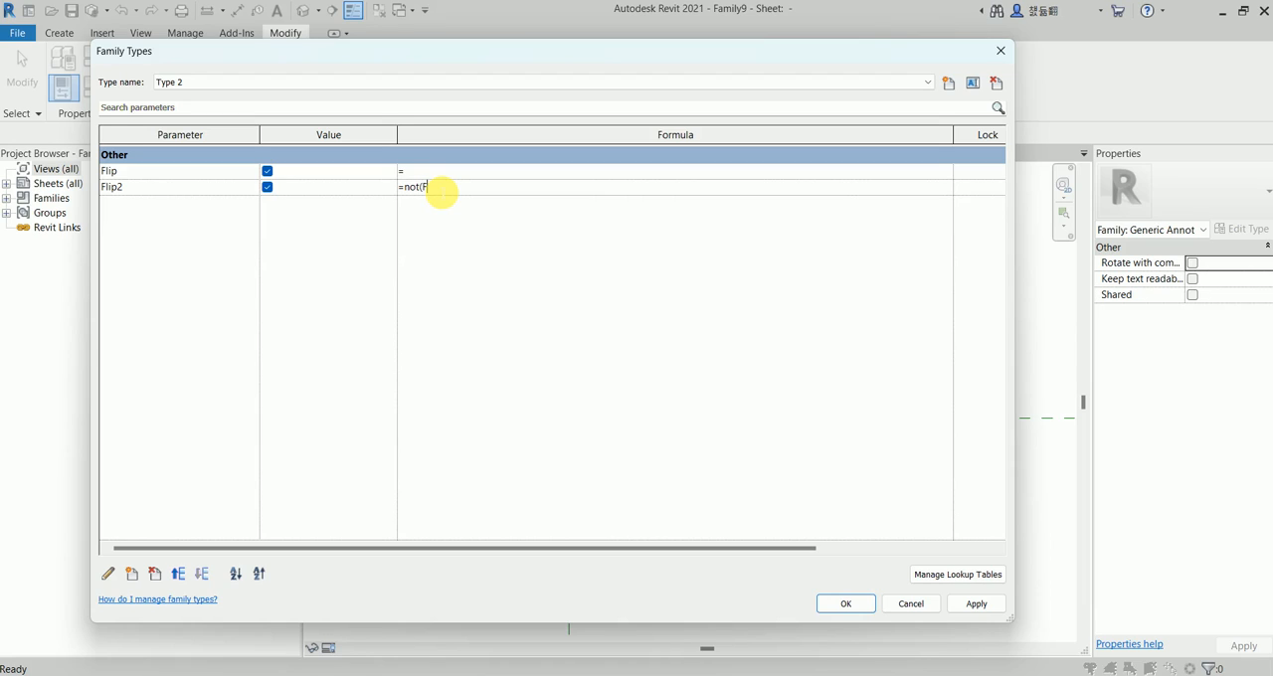
left_click(464, 259)
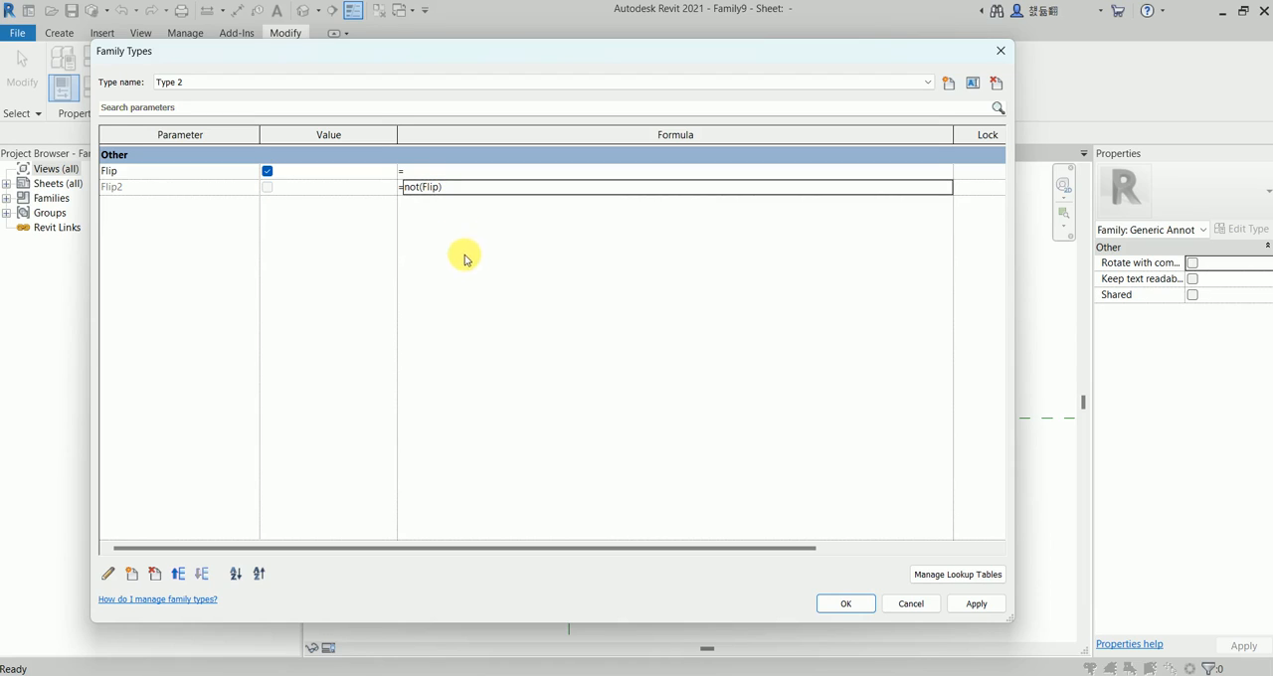
left_click(841, 604)
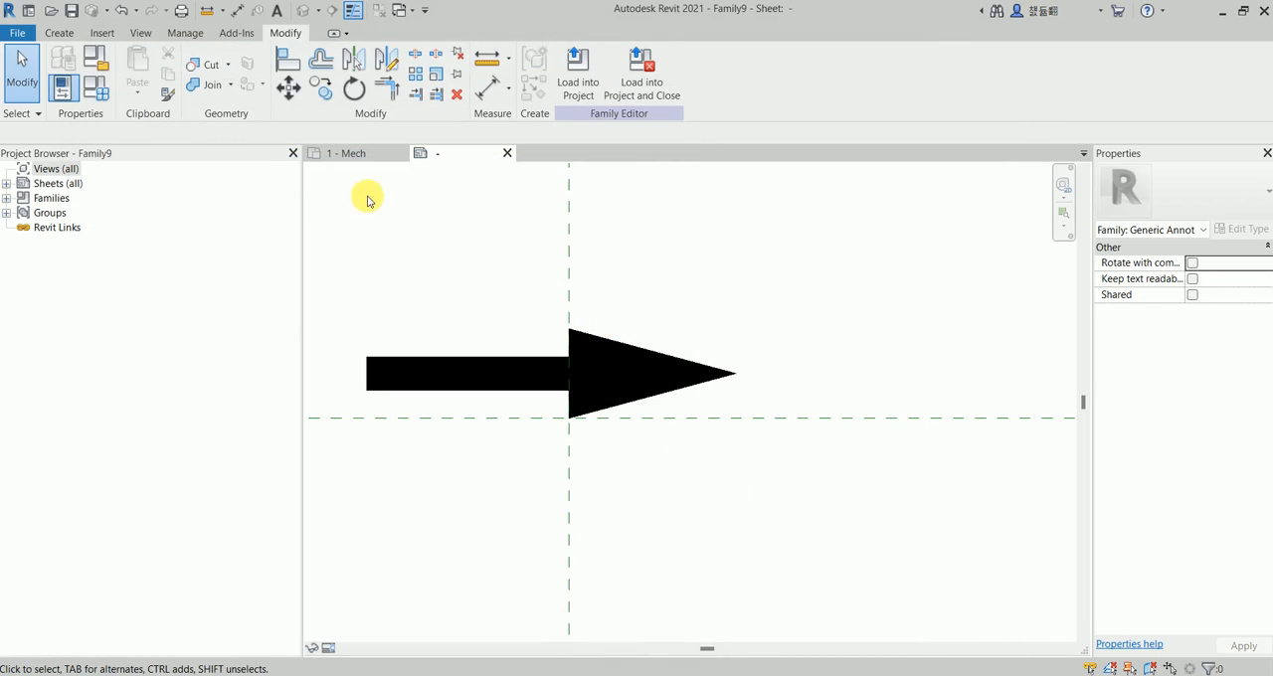
Mirror a copy of the filled arrow about the vertical reference plane.
middle_click_drag(436, 204, 448, 202)
left_click(542, 353)
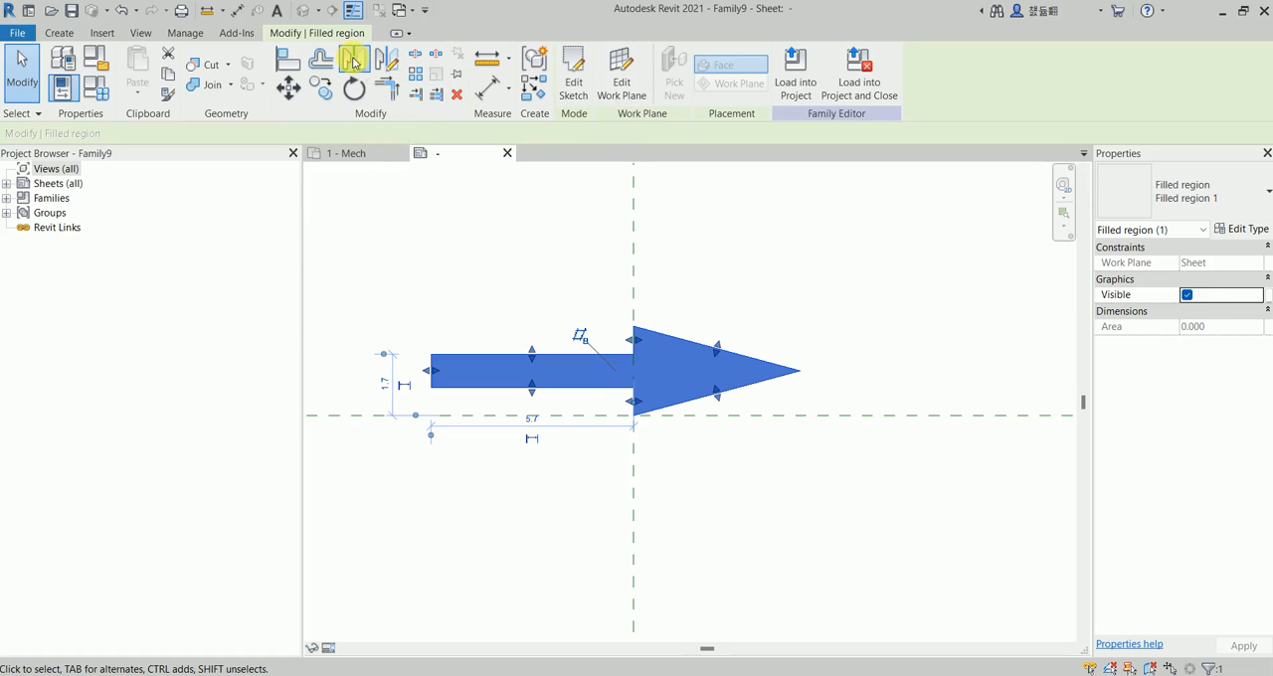
left_click(354, 61)
left_click(634, 218)
left_click(530, 528)
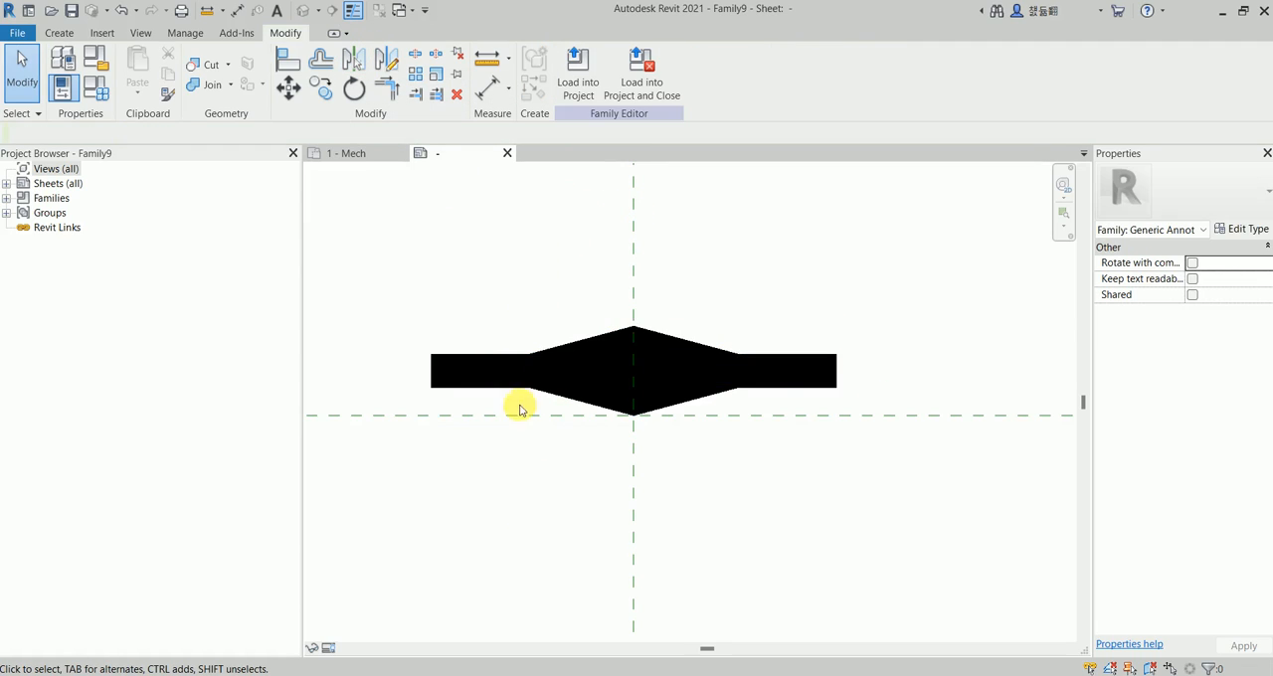
Change the family category from Generic Annotations to Pipe Tags.
left_click(95, 59)
scroll(579, 359, "down", 2)
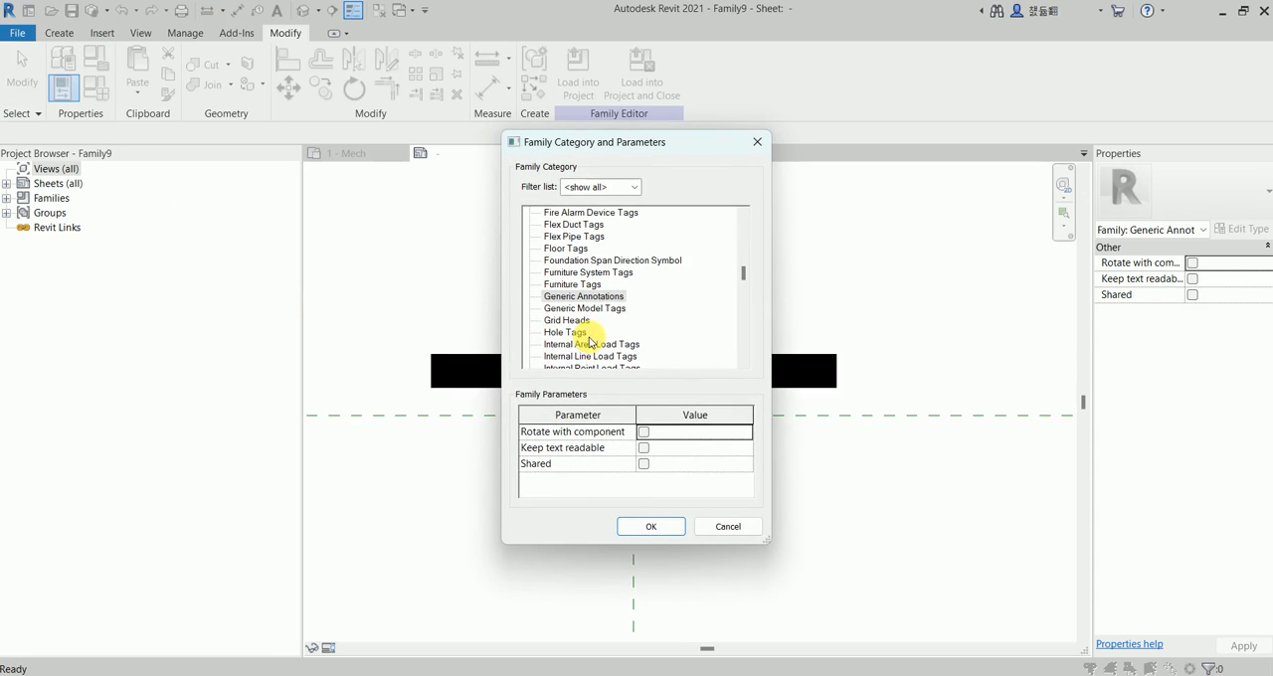
left_click(566, 335)
key("p")
scroll(571, 329, "down", 5)
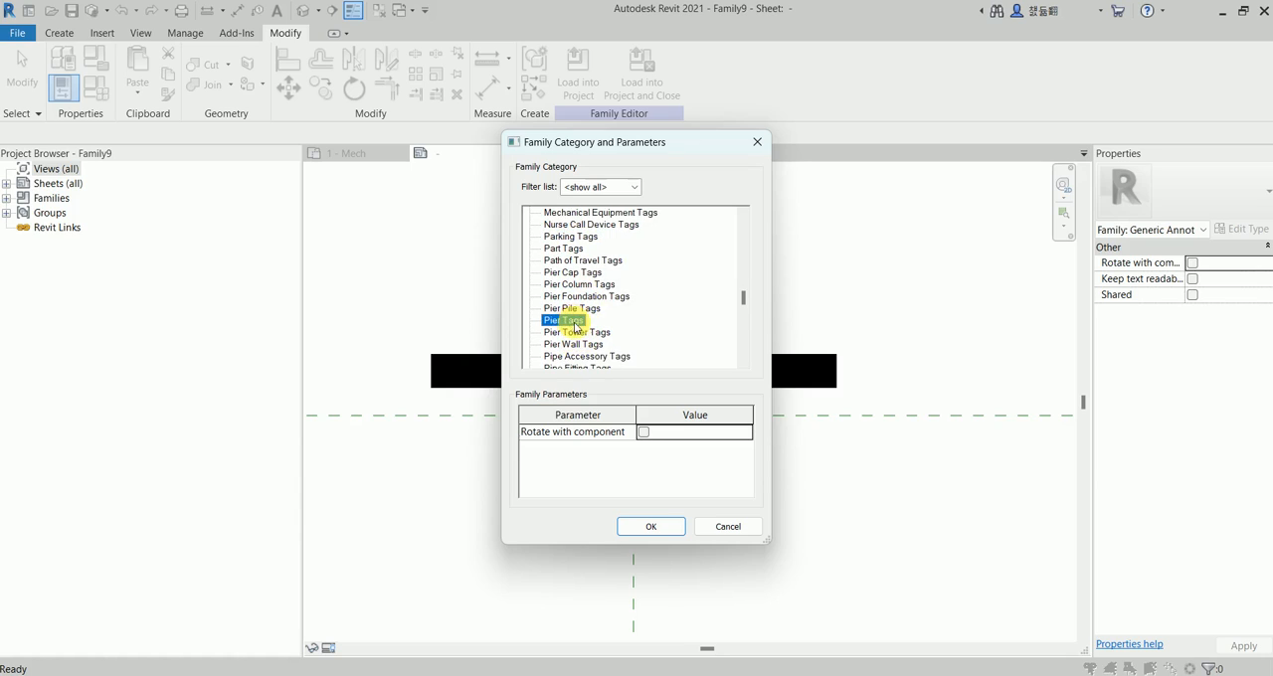
scroll(579, 324, "down", 1)
scroll(574, 288, "up", 1)
scroll(572, 328, "down", 2)
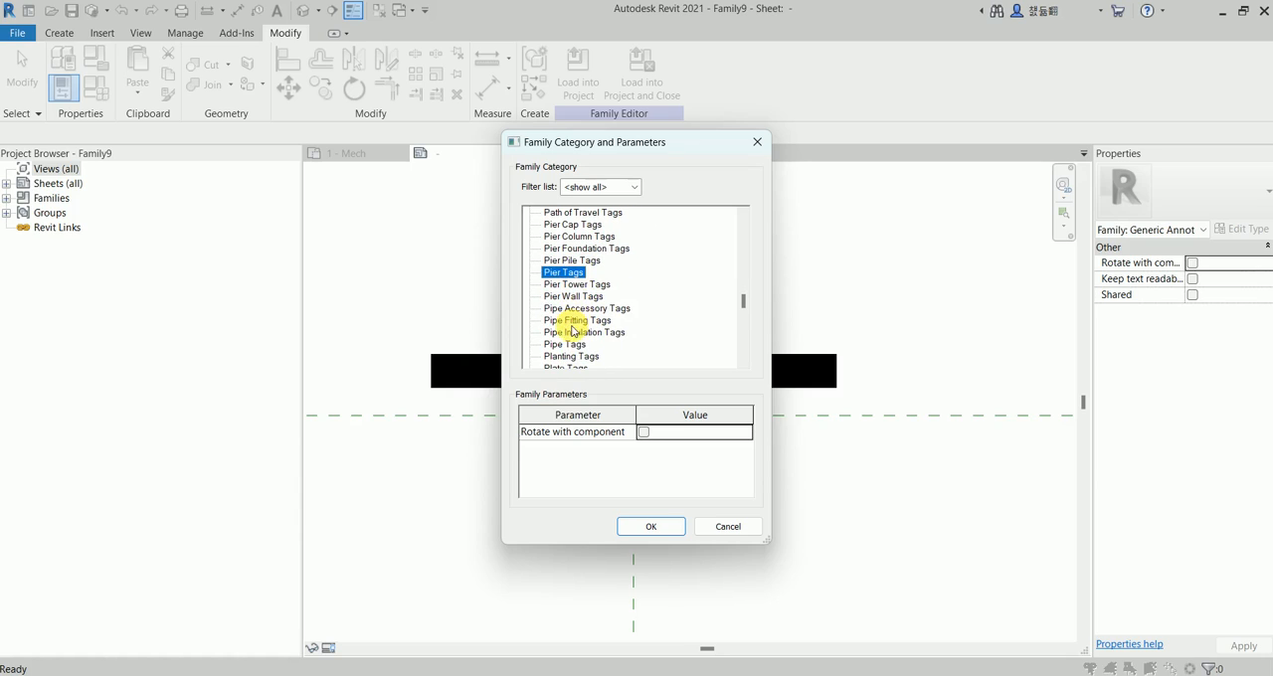
left_click(656, 528)
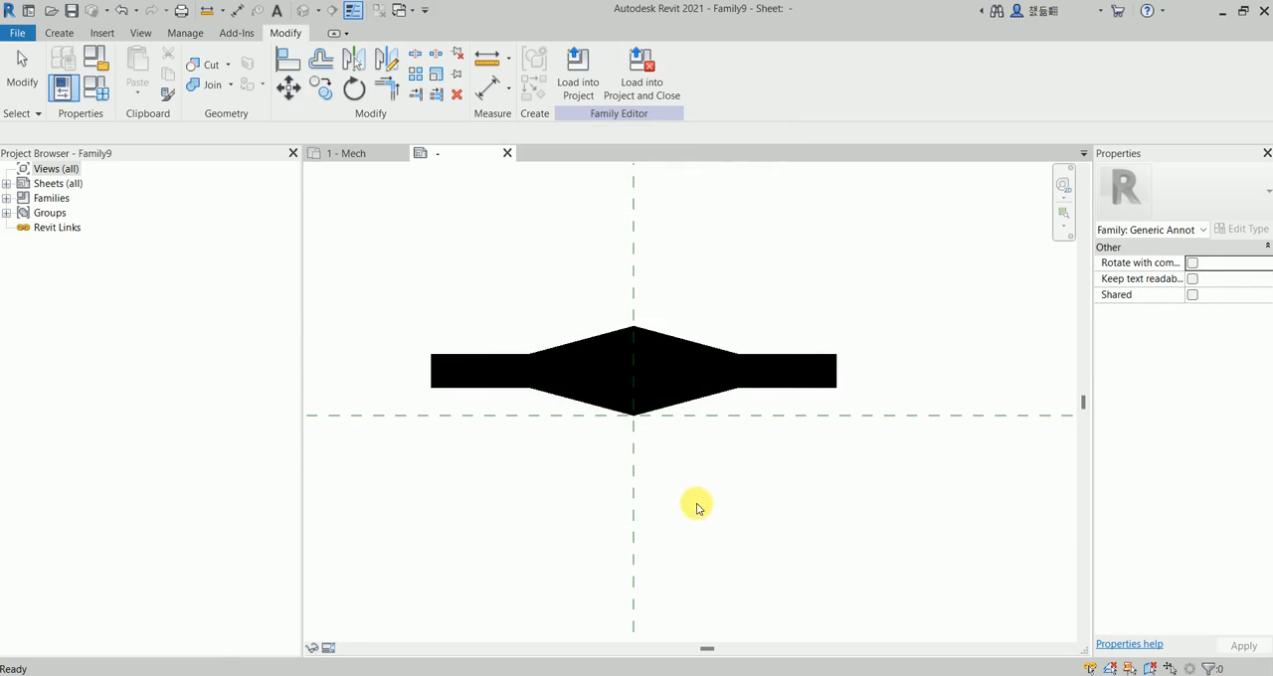
Review the Flip setting of Type 1 and Type 2 in the family types and accept the settings.
scroll(580, 352, "down", 2)
scroll(554, 370, "up", 3)
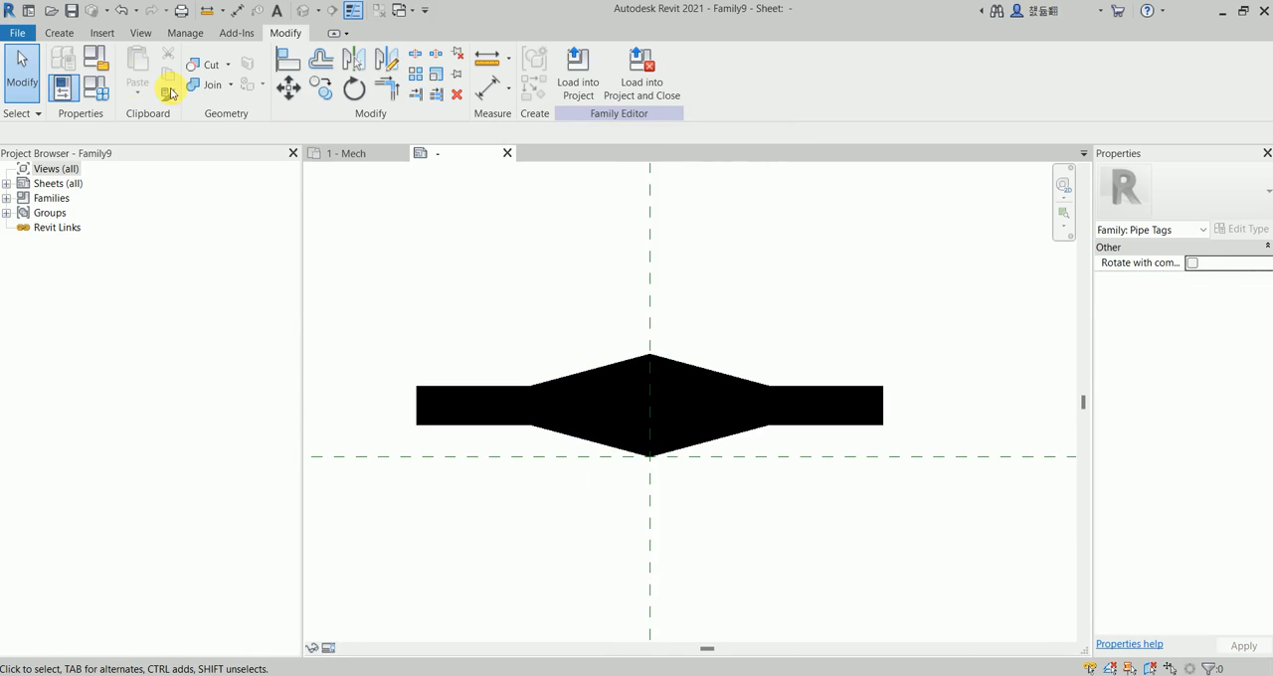
left_click(96, 89)
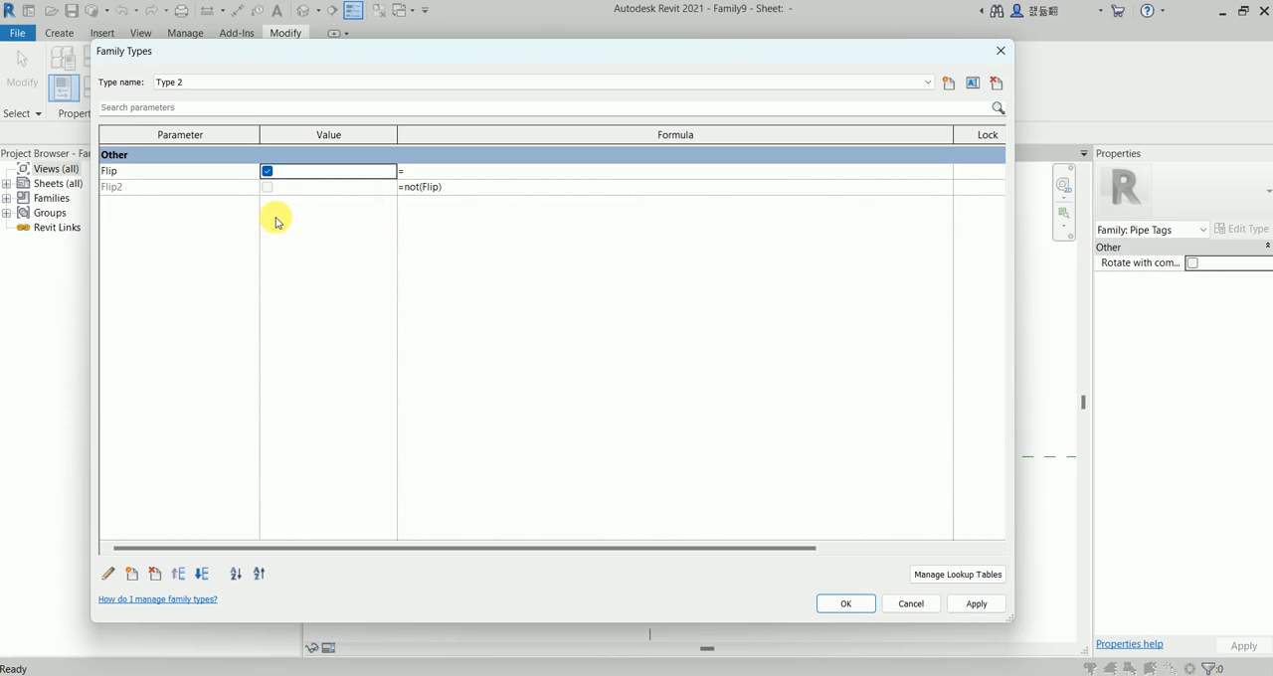
left_click(213, 84)
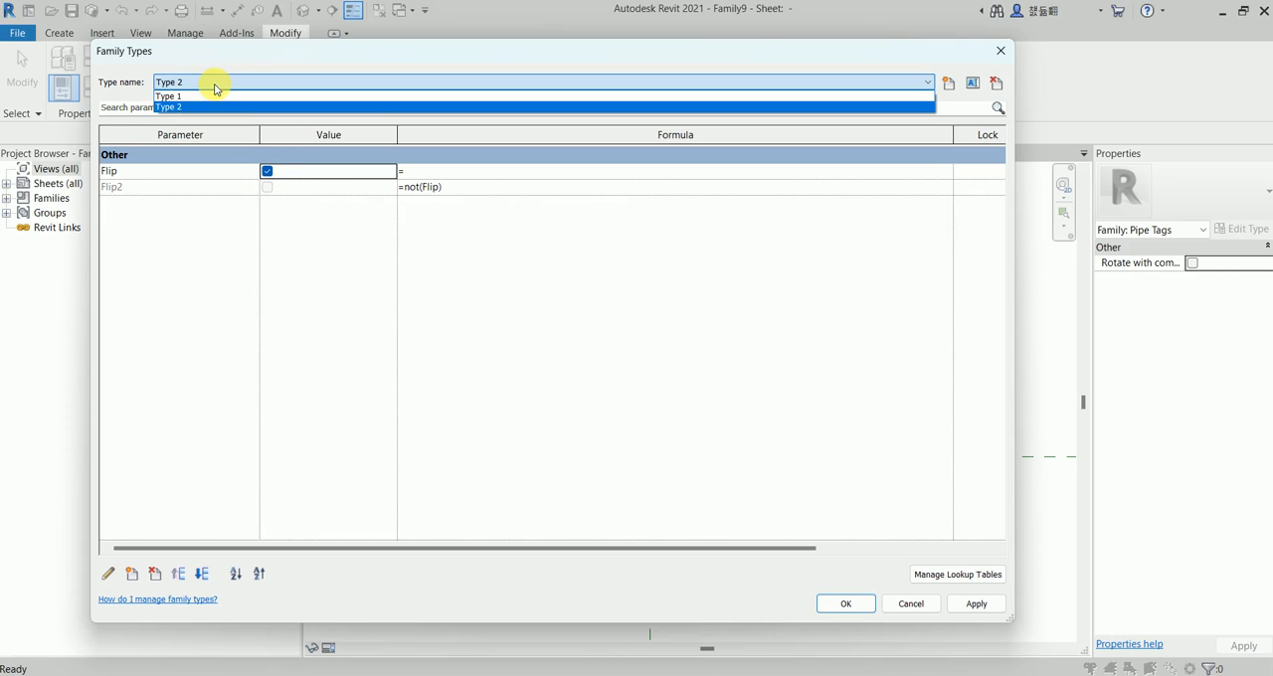
left_click(204, 97)
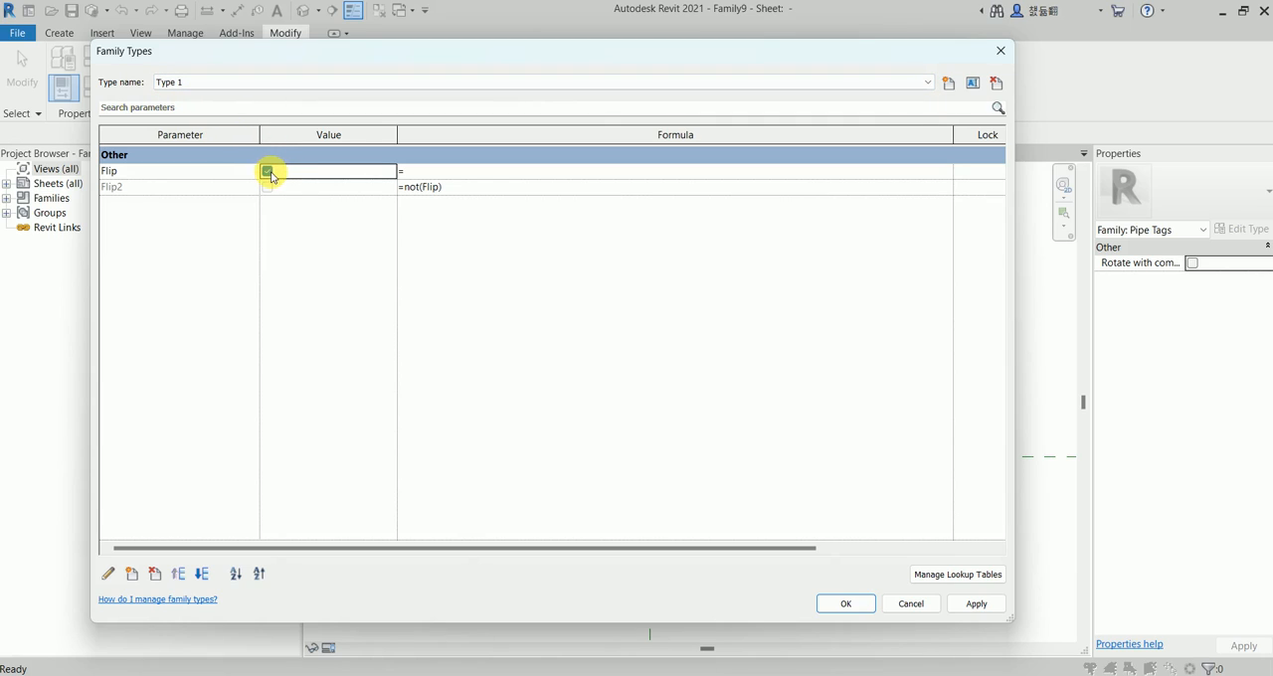
left_click(233, 83)
left_click(225, 110)
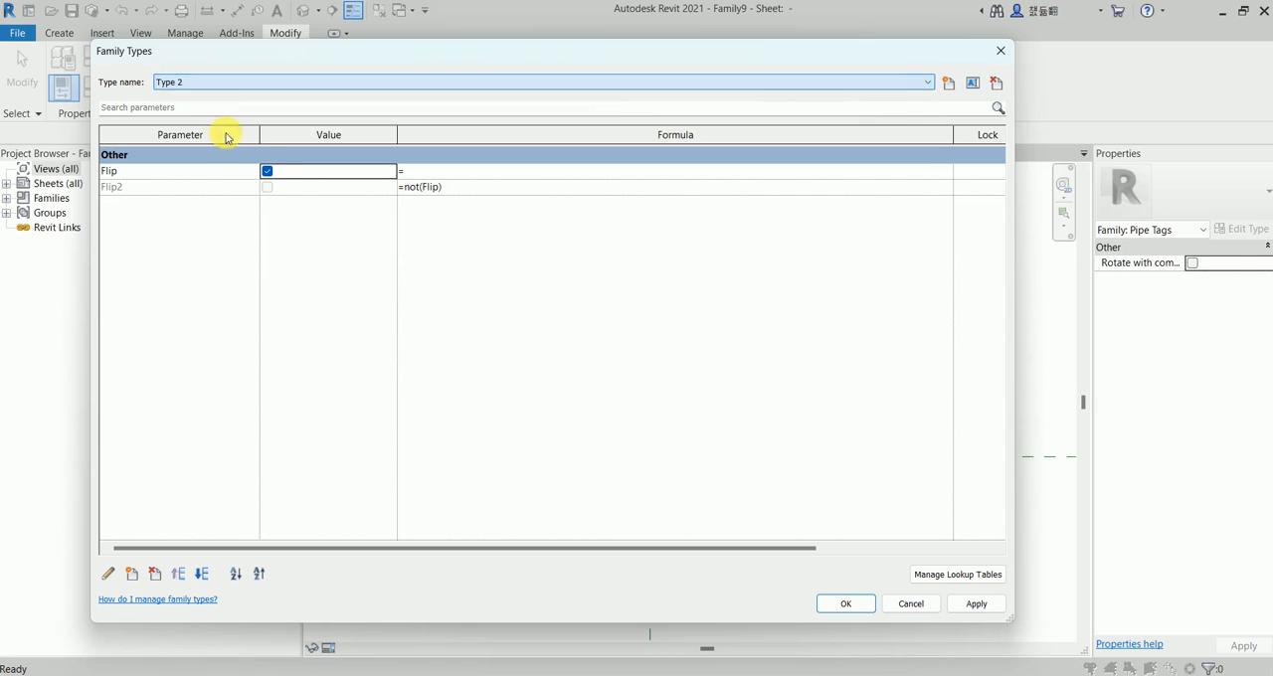
left_click(840, 604)
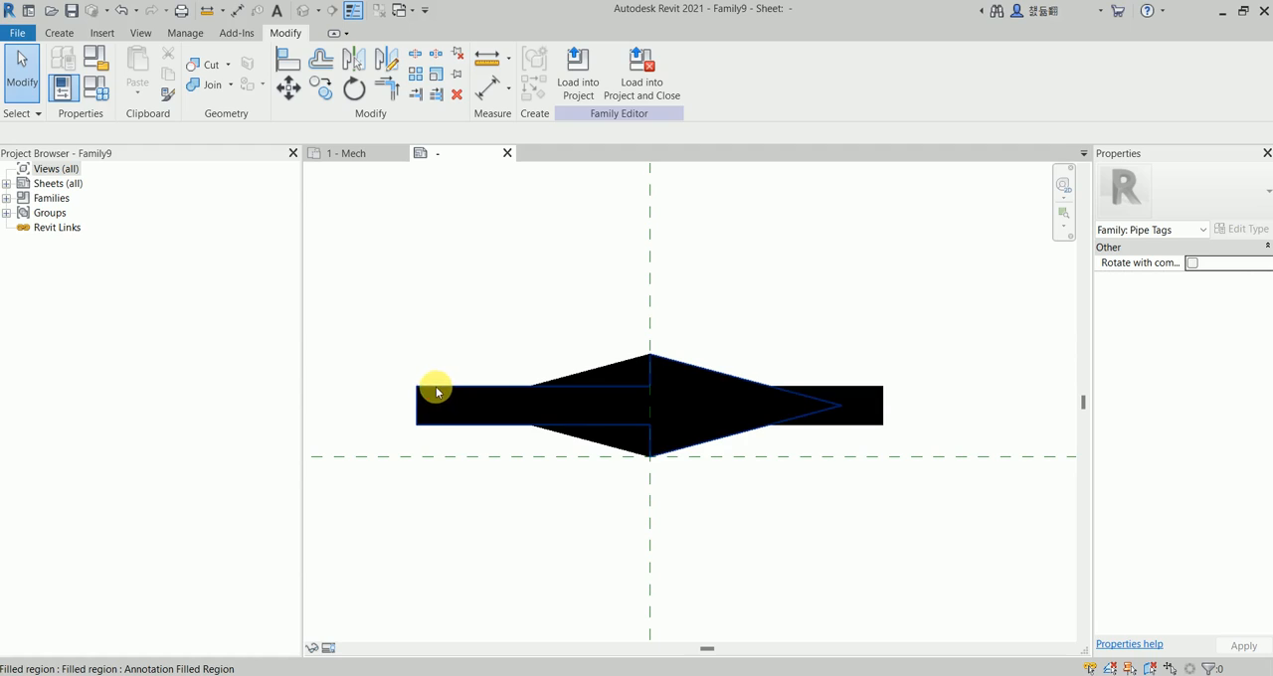
Associate the visibility of the right-pointing filled arrow with the Flip family parameter.
left_click(437, 390)
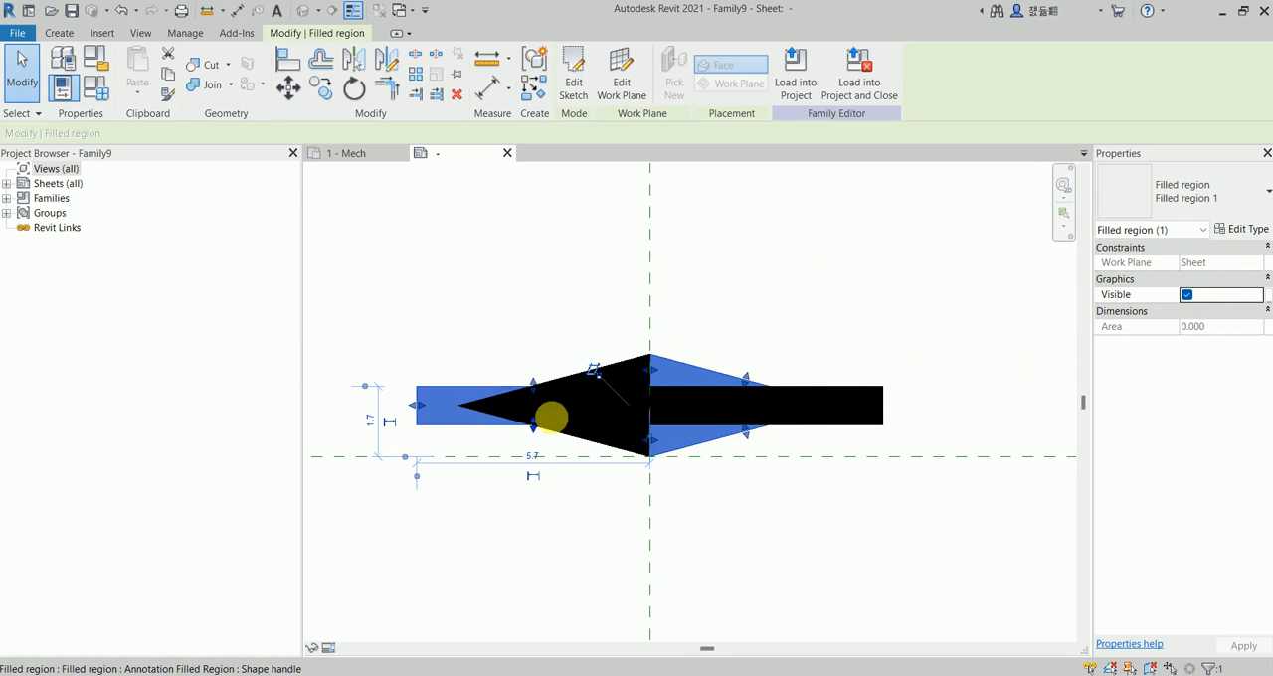
left_click(1261, 300)
left_click(696, 249)
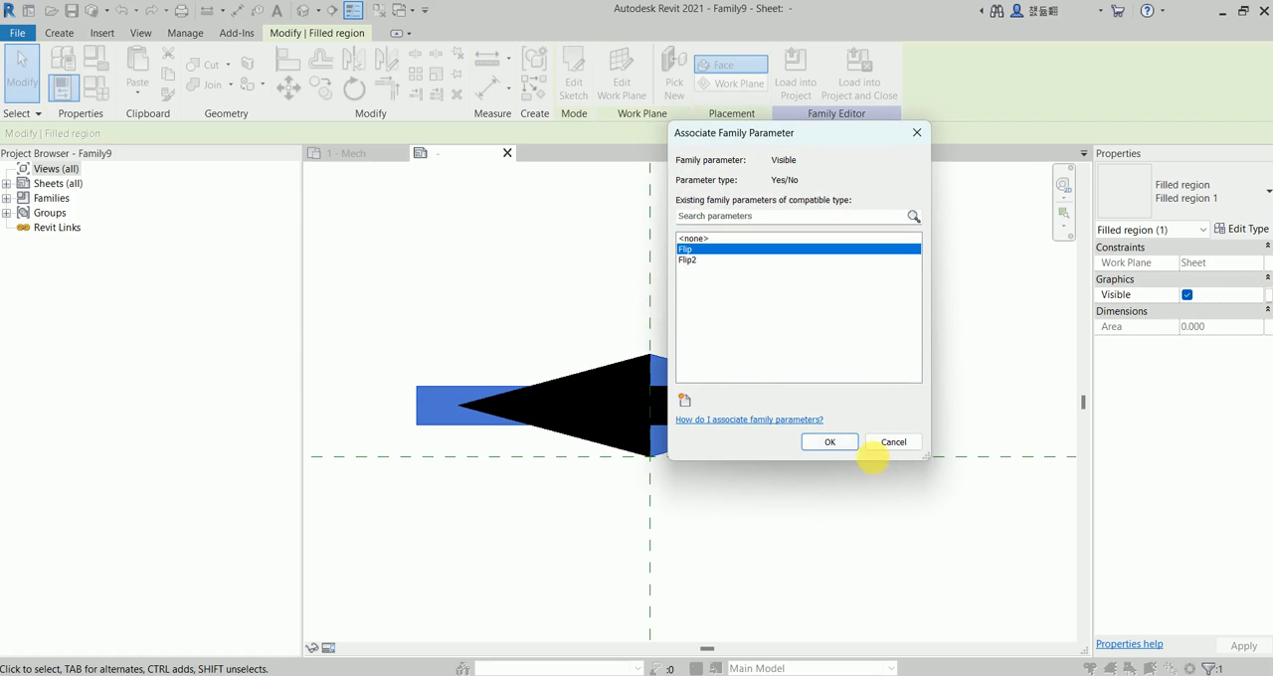
left_click(827, 443)
left_click(746, 505)
Associate the visibility of the left-pointing filled arrow with the Flip2 family parameter.
left_click(857, 420)
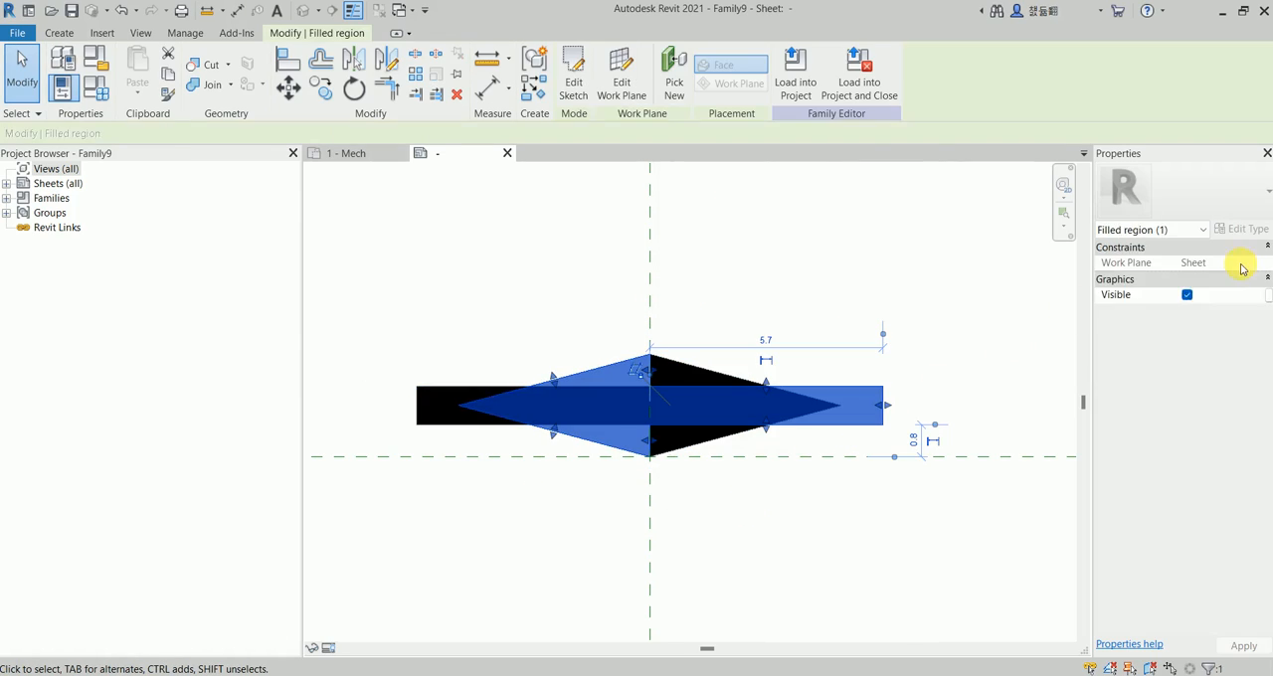
left_click(1248, 229)
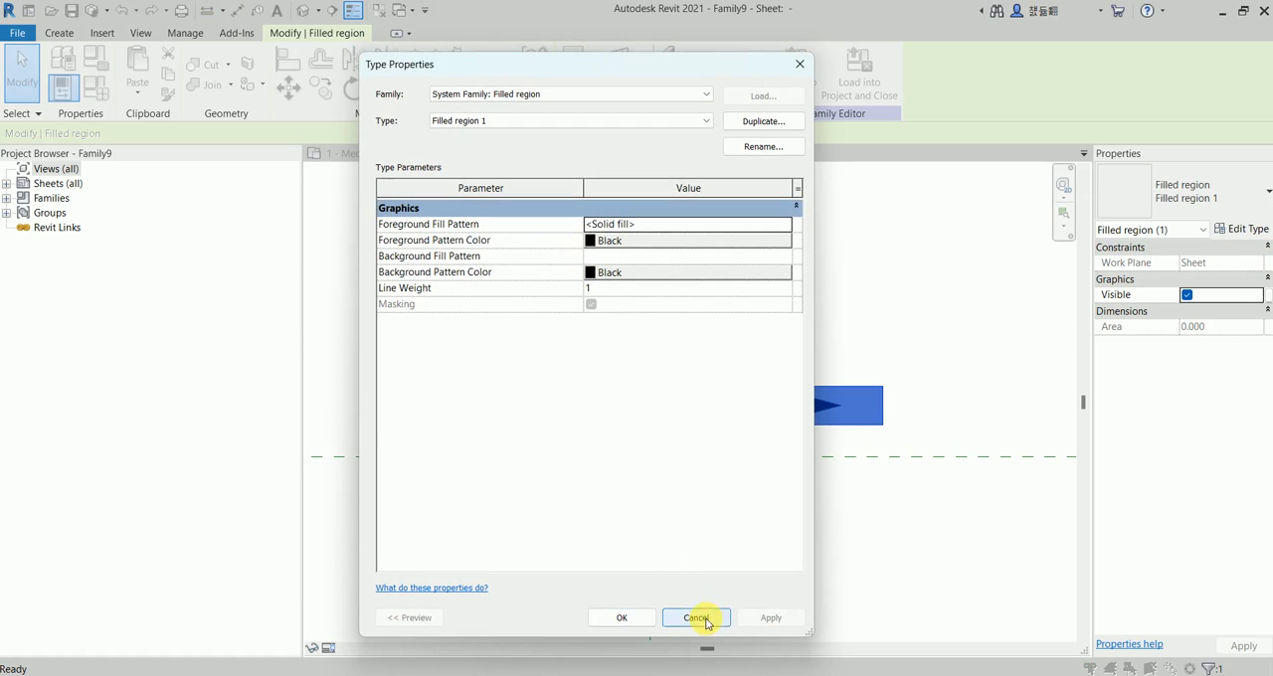
left_click(696, 618)
left_click(1265, 295)
left_click(691, 259)
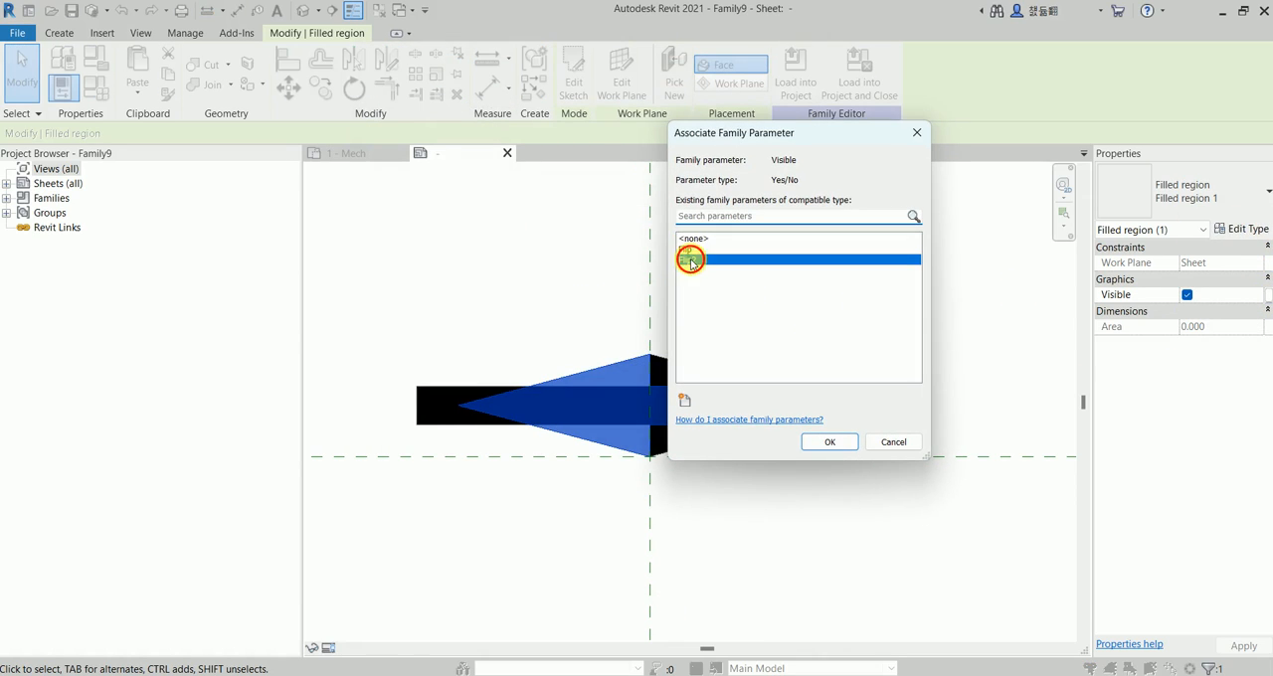
left_click(829, 442)
left_click(818, 525)
Load the arrow pipe tag family into the open project.
scroll(552, 289, "down", 2)
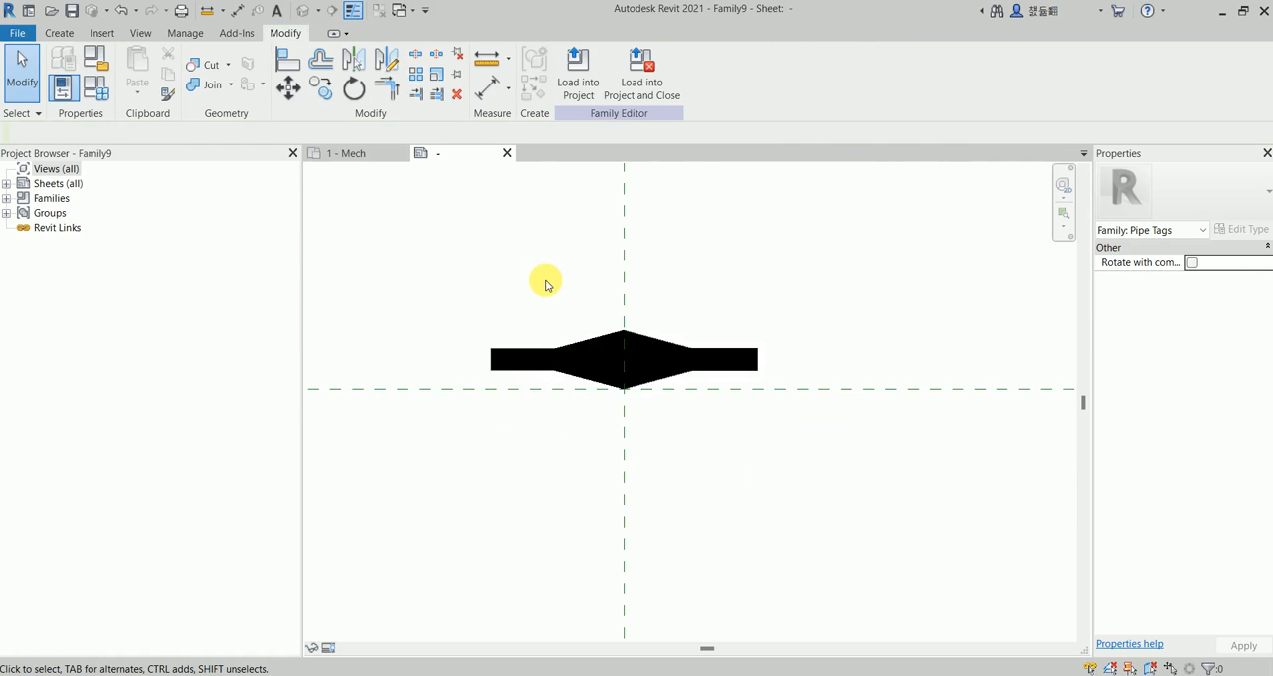
middle_click_drag(545, 286, 608, 318)
scroll(647, 378, "up", 2)
middle_click_drag(648, 378, 537, 346)
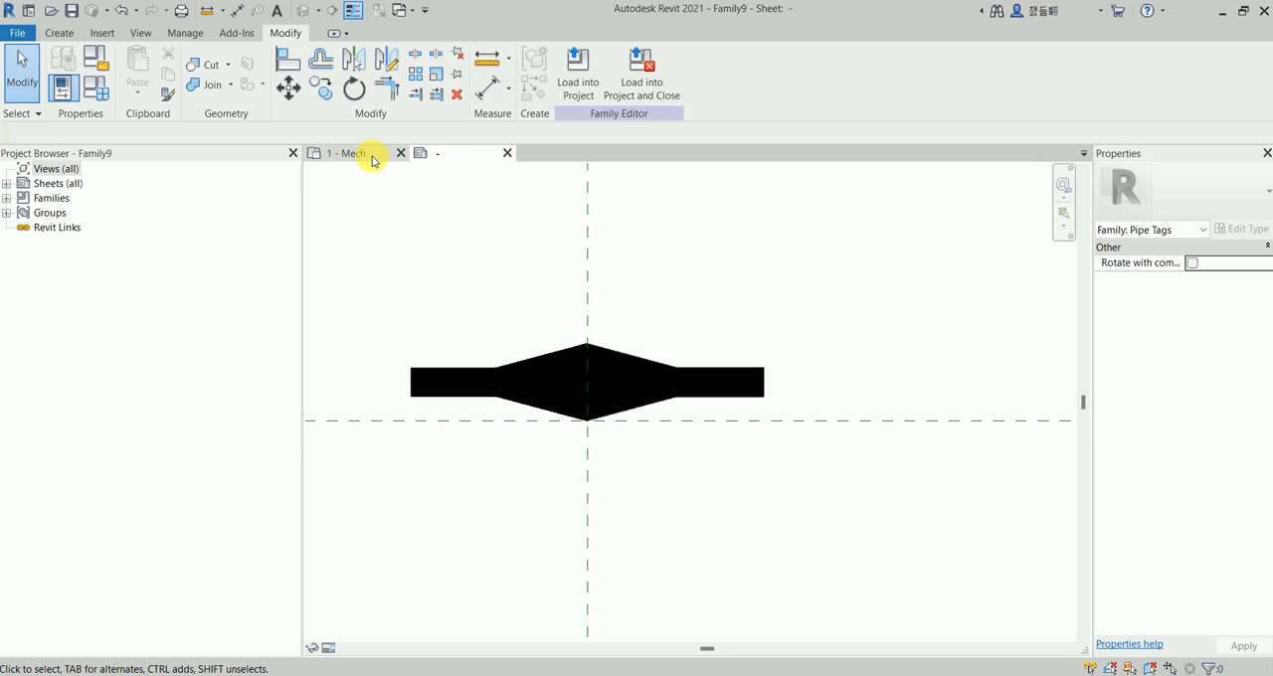
left_click(577, 75)
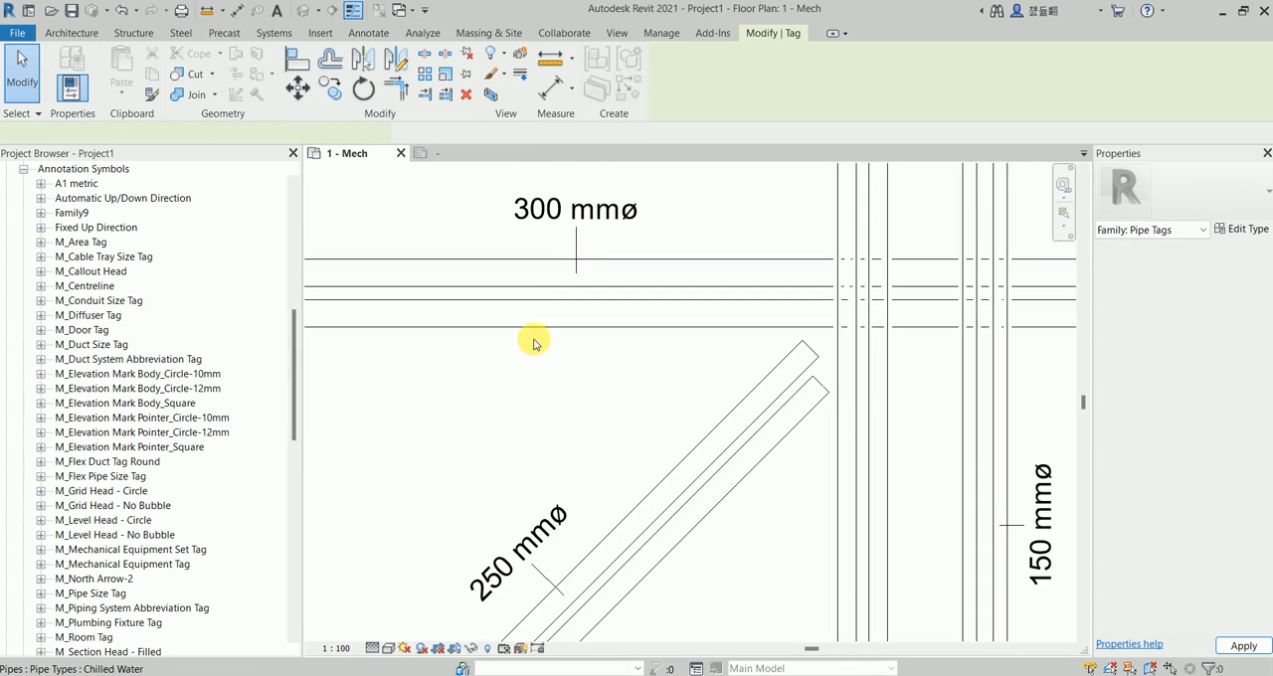
Tag both horizontal 300 mm pipes with a horizontal arrow tag without leader and end the tagging.
scroll(488, 341, "up", 2)
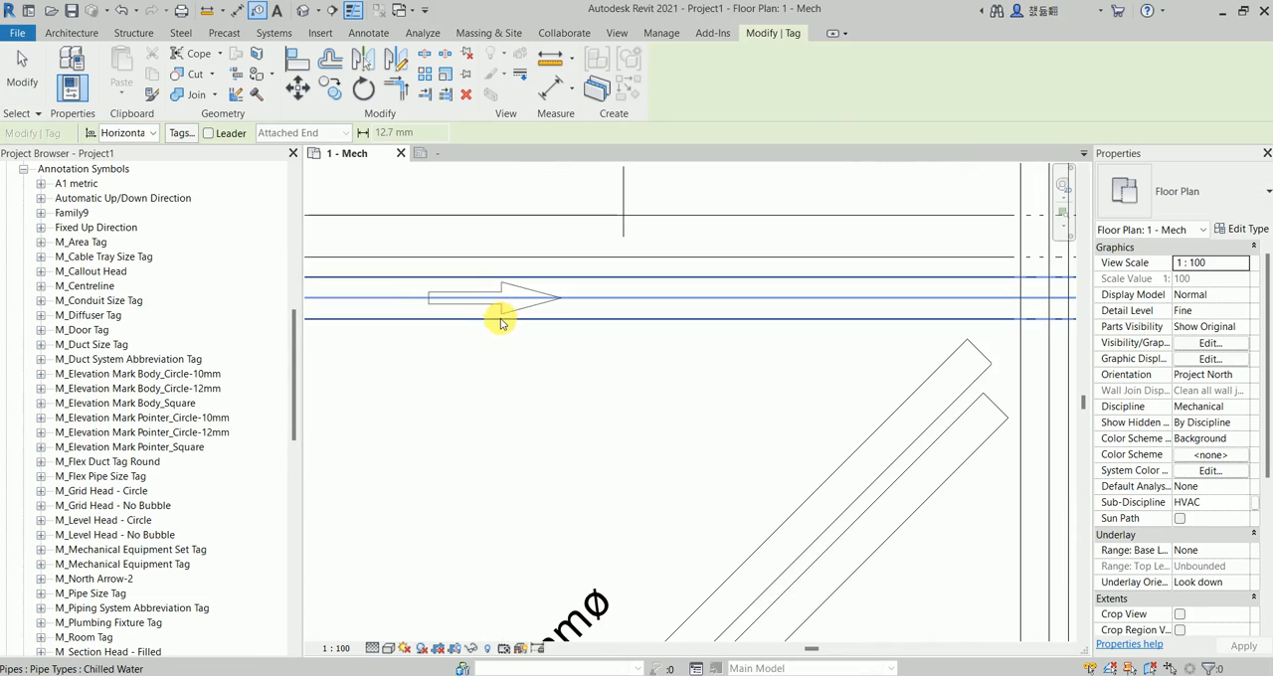
left_click(495, 305)
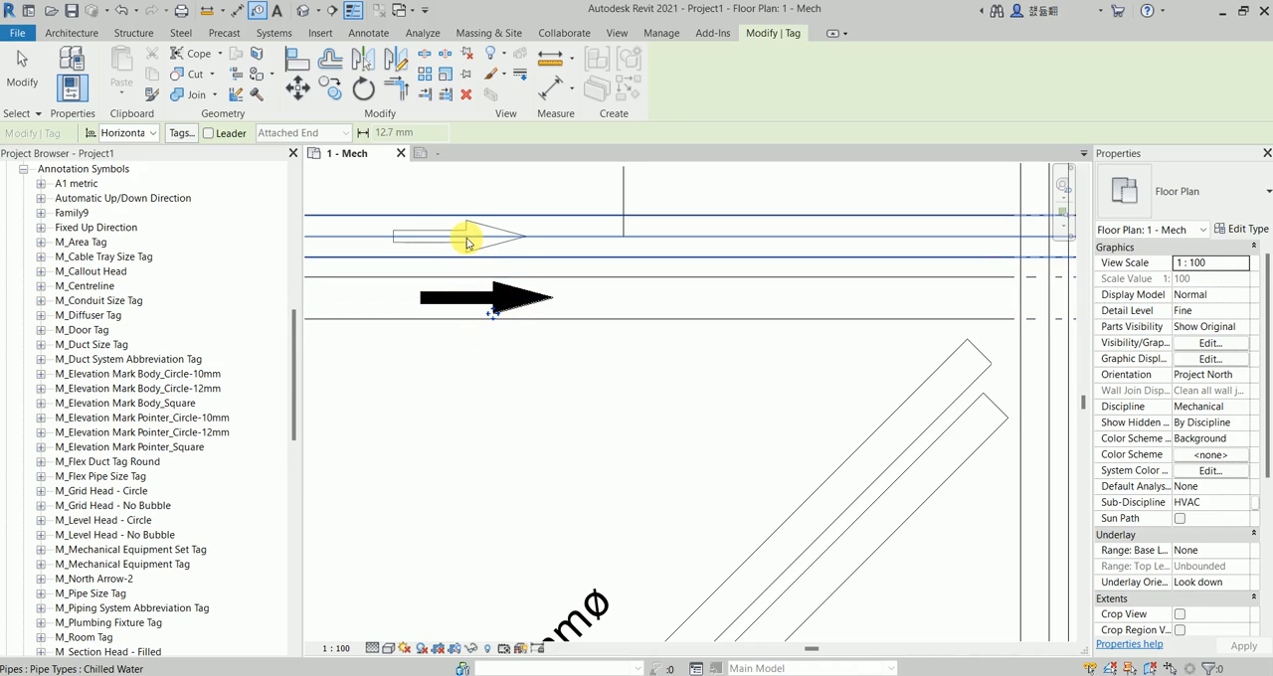
middle_click_drag(466, 244, 569, 252)
left_click(569, 252)
key("Escape")
key("Escape")
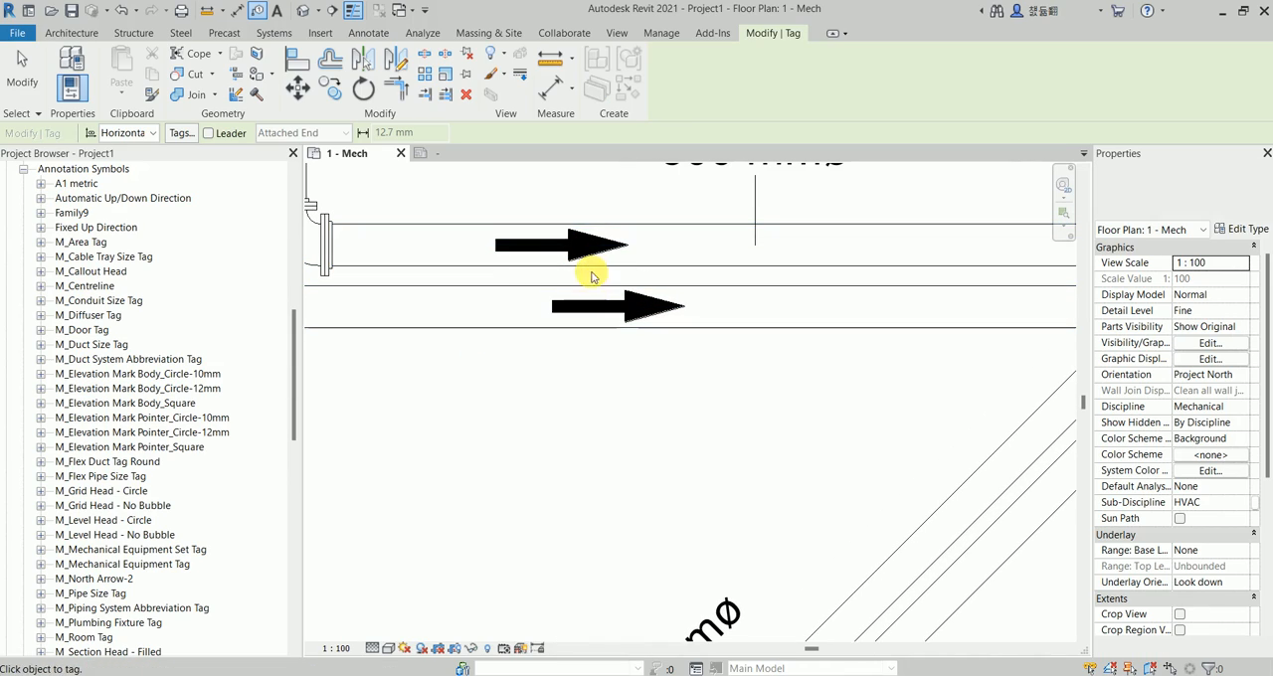
Change the arrow tag on the upper horizontal pipe to Type 2 of Family9.
scroll(641, 325, "up", 2)
left_click(618, 320)
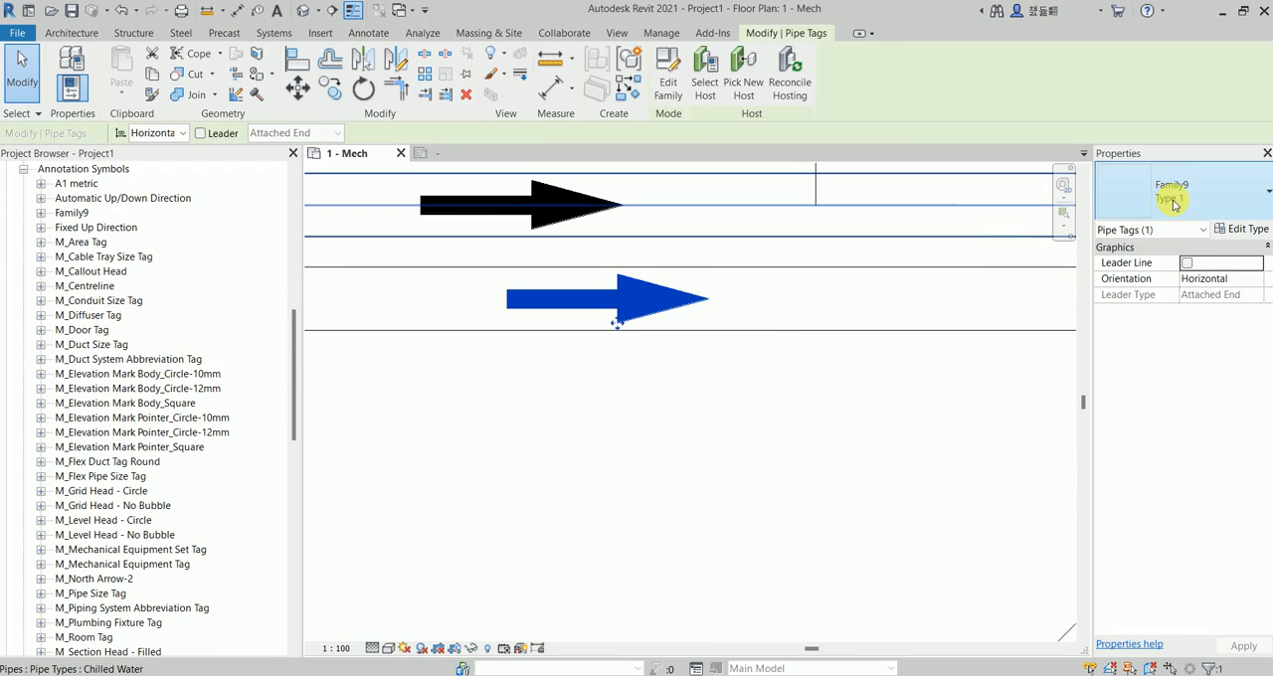
left_click(559, 229)
left_click(559, 227)
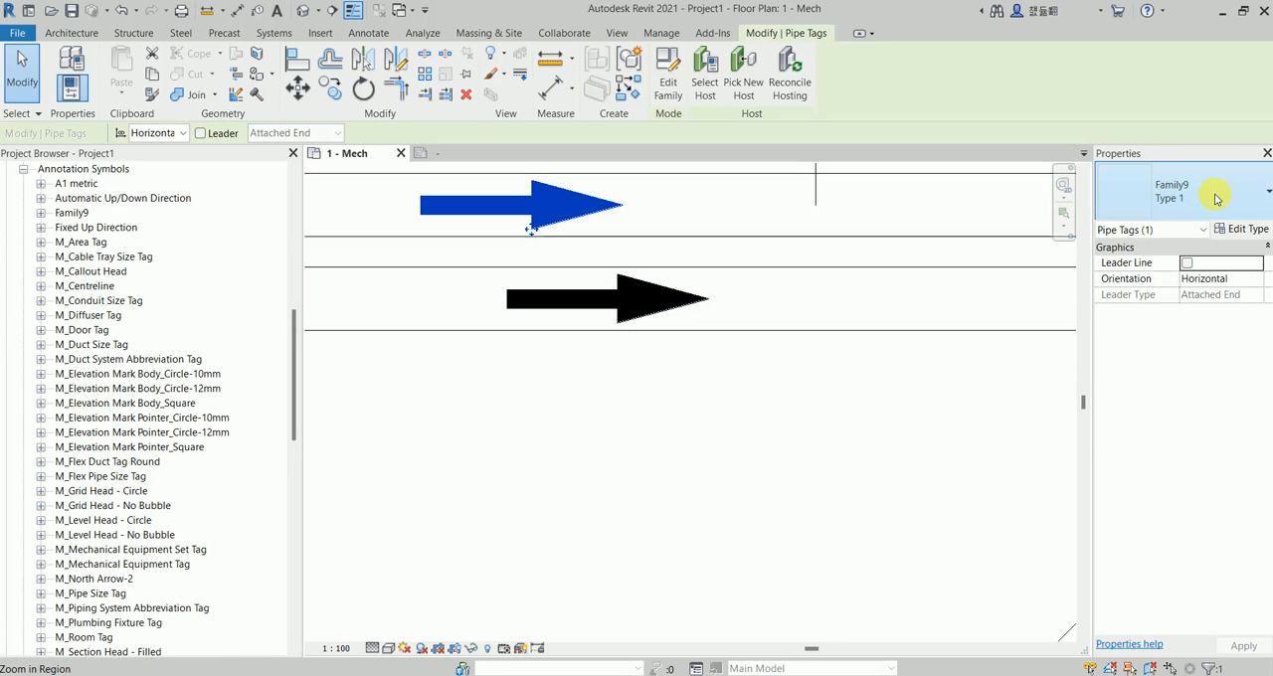
left_click(1184, 192)
left_click(1024, 291)
left_click(603, 397)
Tag the two vertical pipes beside the diagonal pair with vertically oriented arrow tags without leader.
scroll(592, 386, "down", 3)
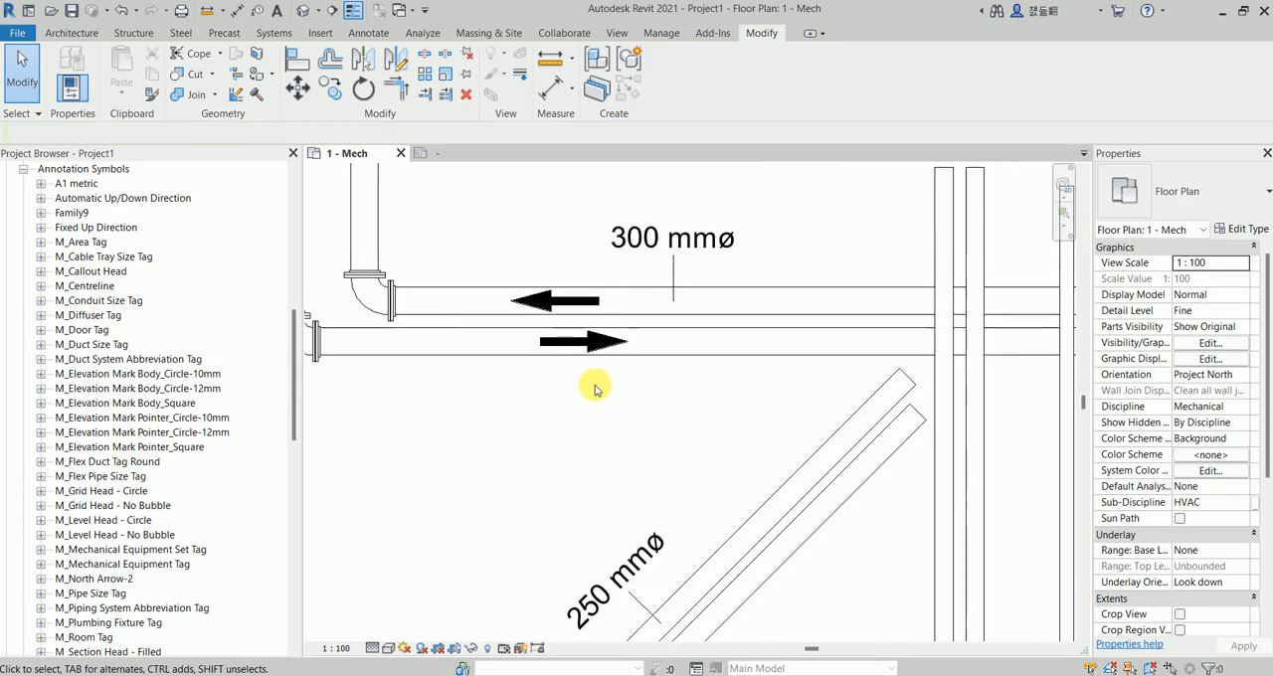
middle_click_drag(614, 395, 521, 237)
scroll(569, 326, "up", 1)
scroll(567, 326, "up", 1)
middle_click_drag(557, 338, 546, 254)
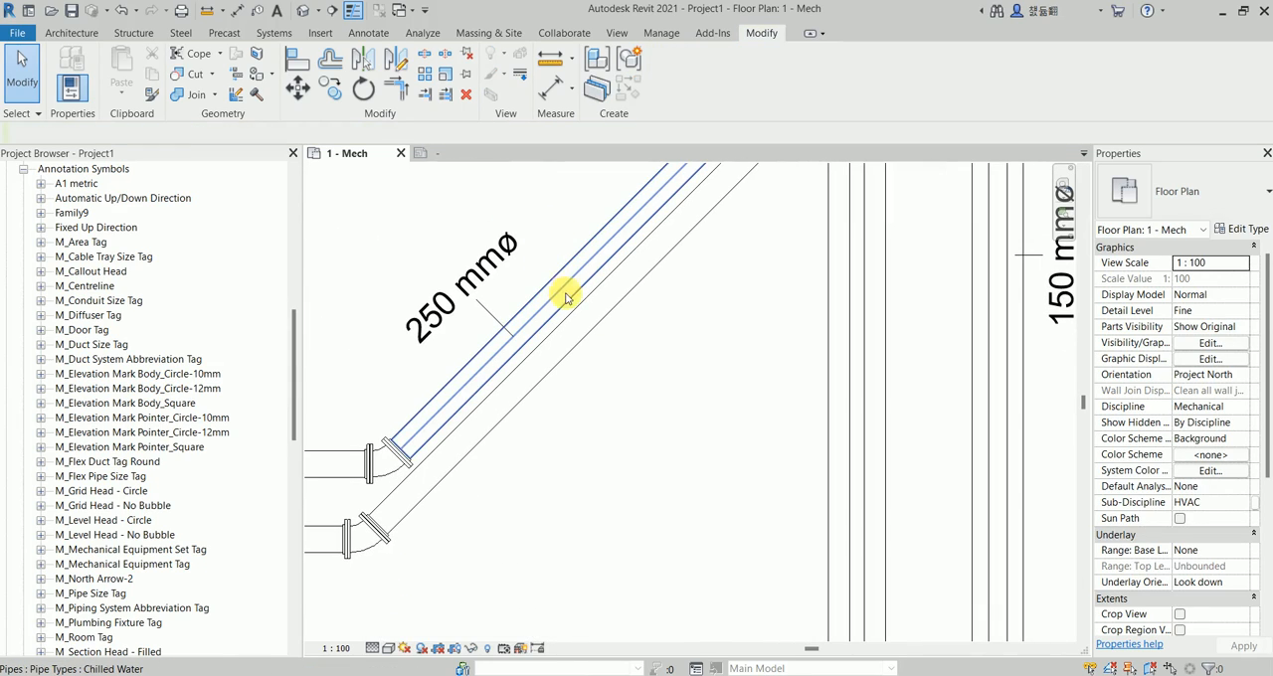
scroll(767, 341, "down", 2)
scroll(731, 299, "up", 2)
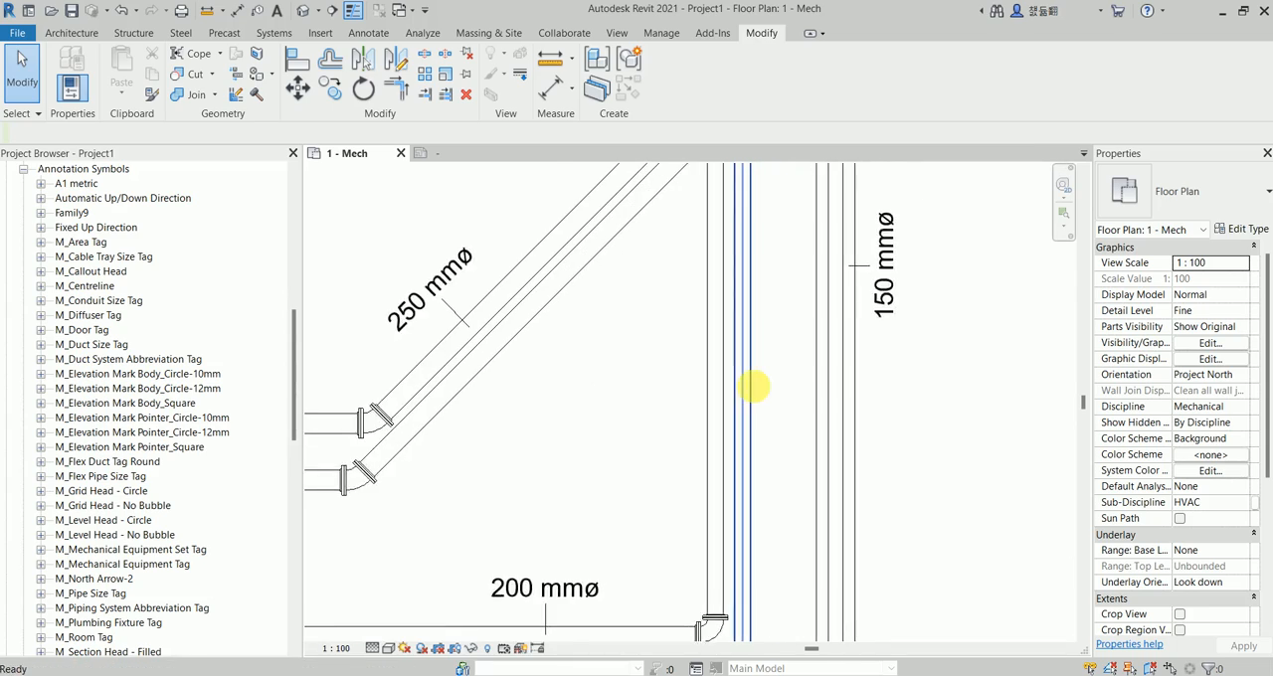
scroll(753, 387, "up", 1)
key("t")
key("g")
scroll(718, 373, "up", 3)
key("space")
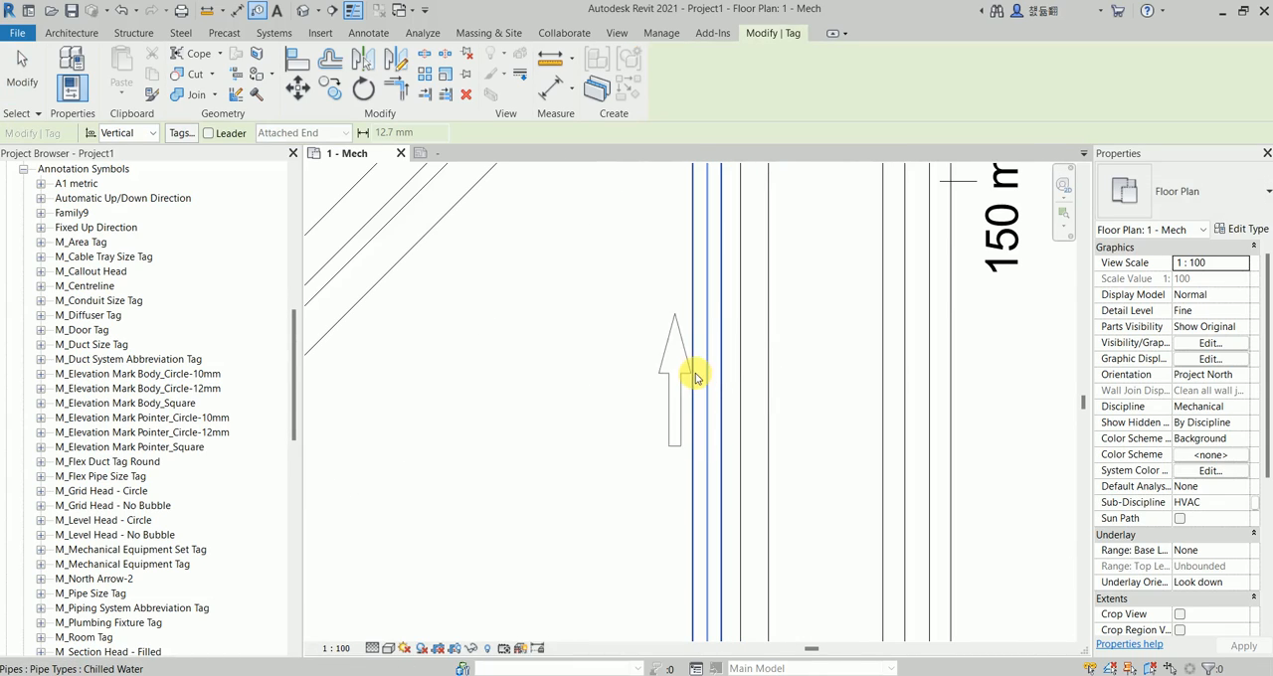
scroll(701, 377, "up", 2)
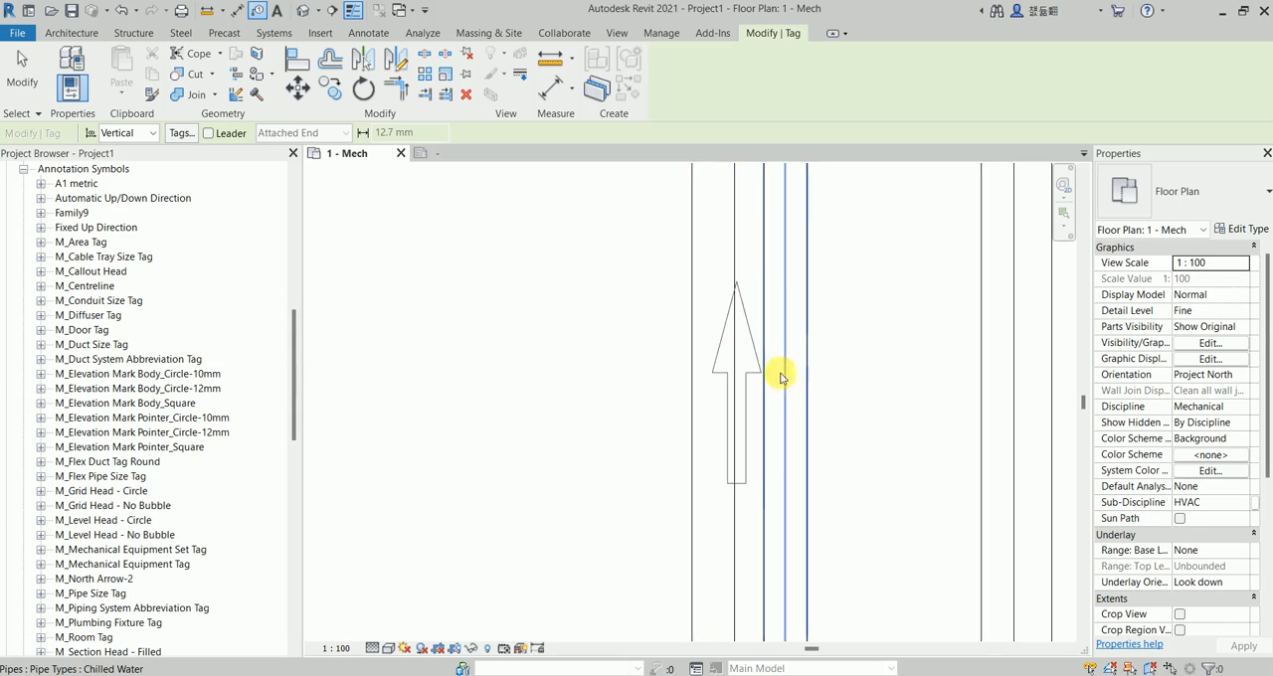
left_click(796, 377)
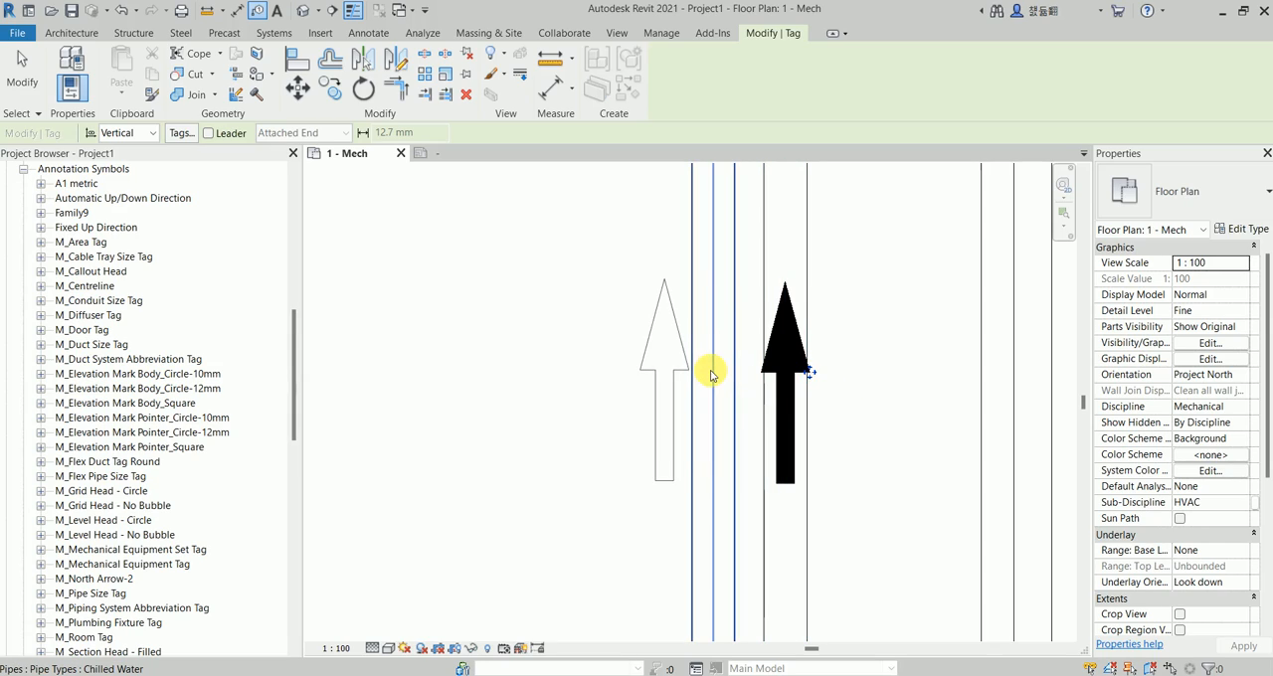
left_click(724, 372)
Change the arrow tag on the left pipe of the vertical pair to Type 2 of Family9.
left_click(724, 406)
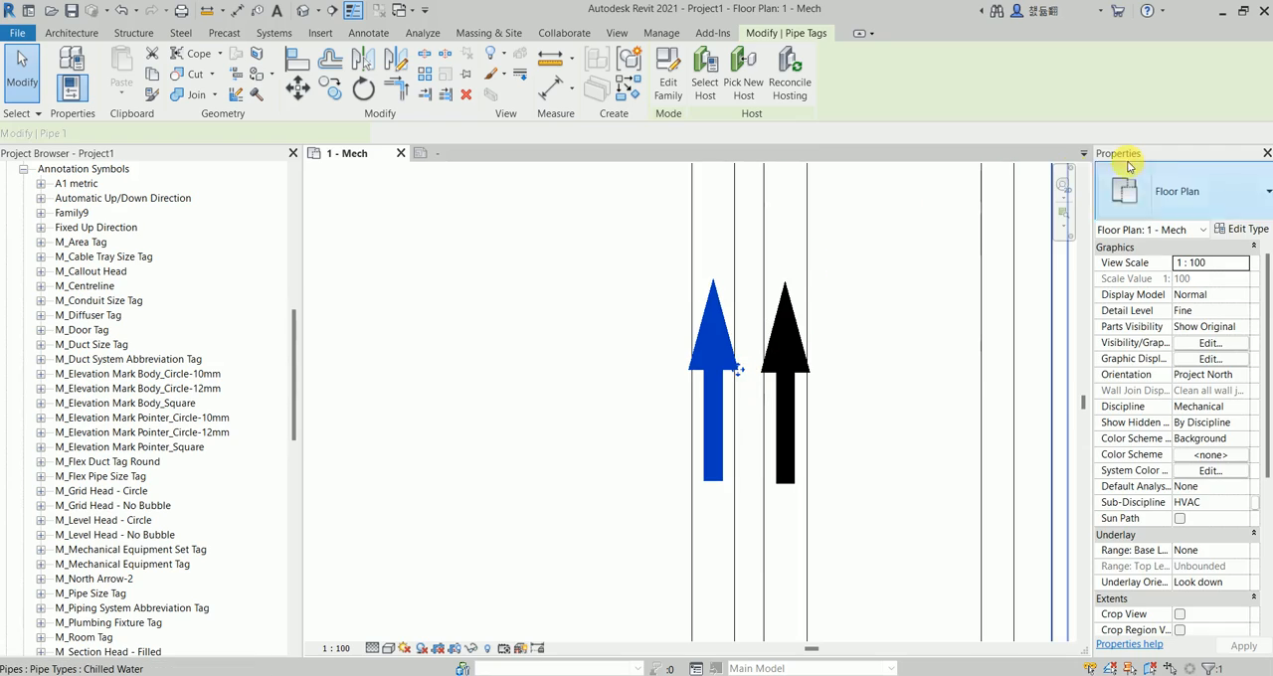
left_click(1176, 190)
left_click(1023, 292)
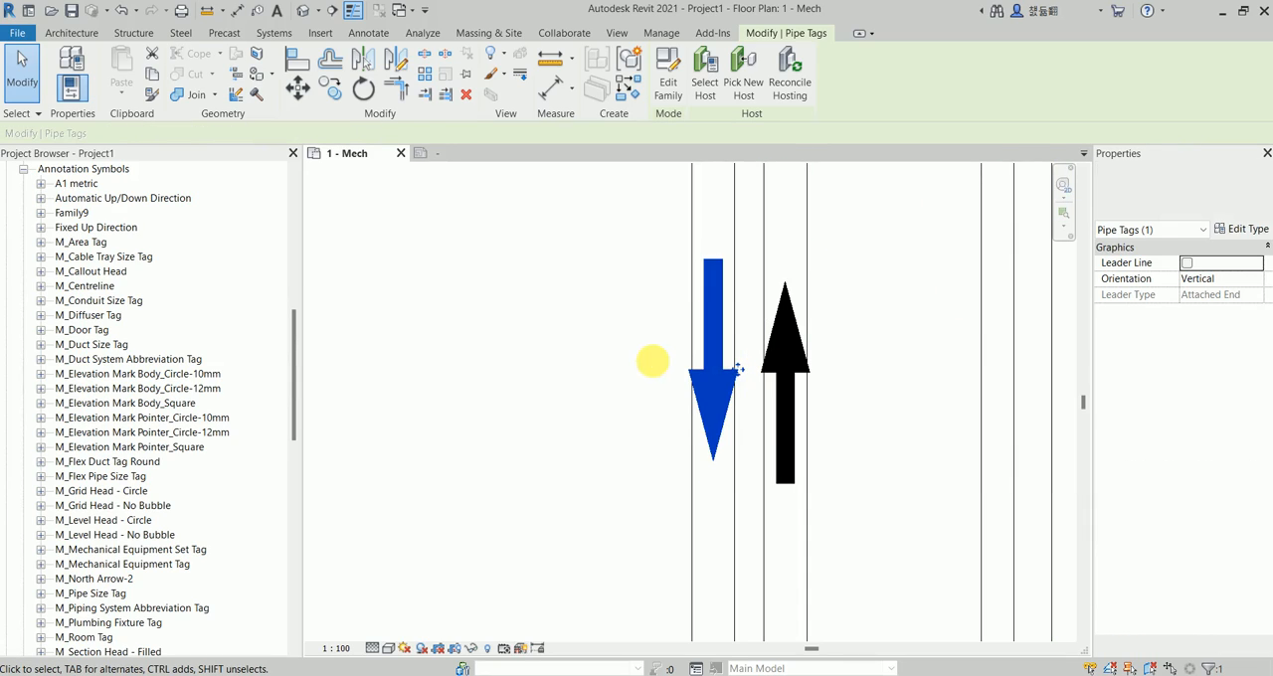
left_click(653, 360)
scroll(597, 315, "down", 3)
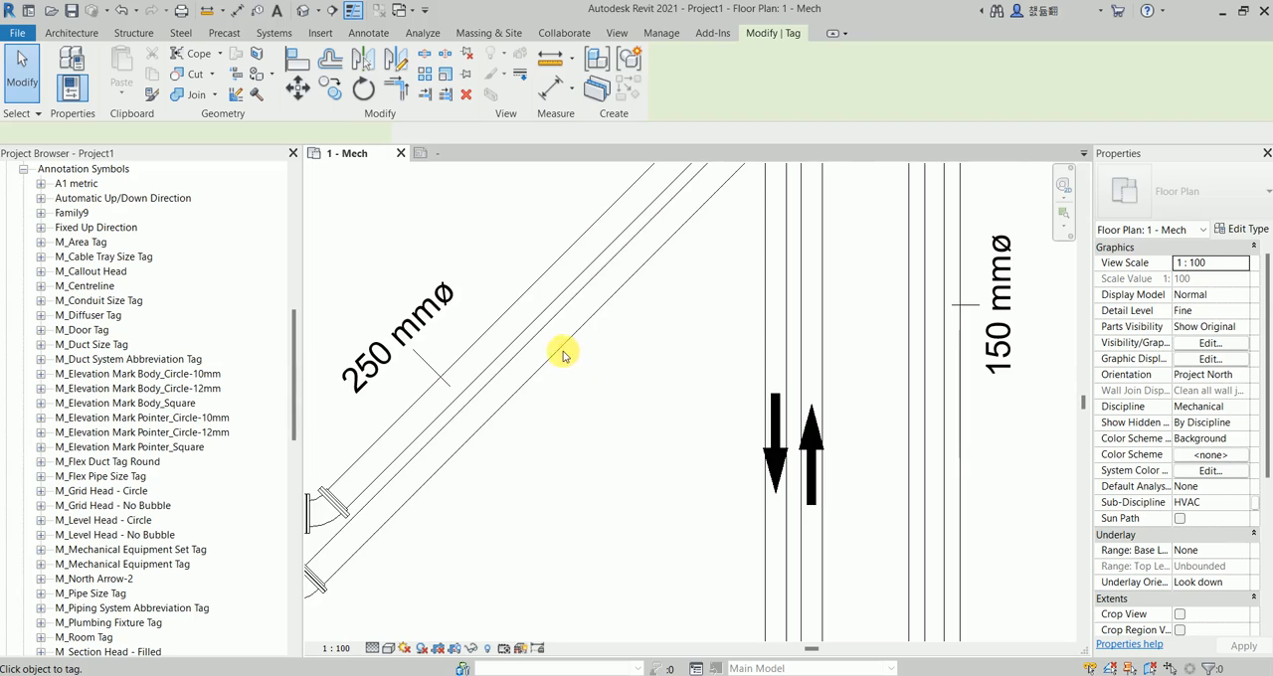
scroll(562, 355, "up", 2)
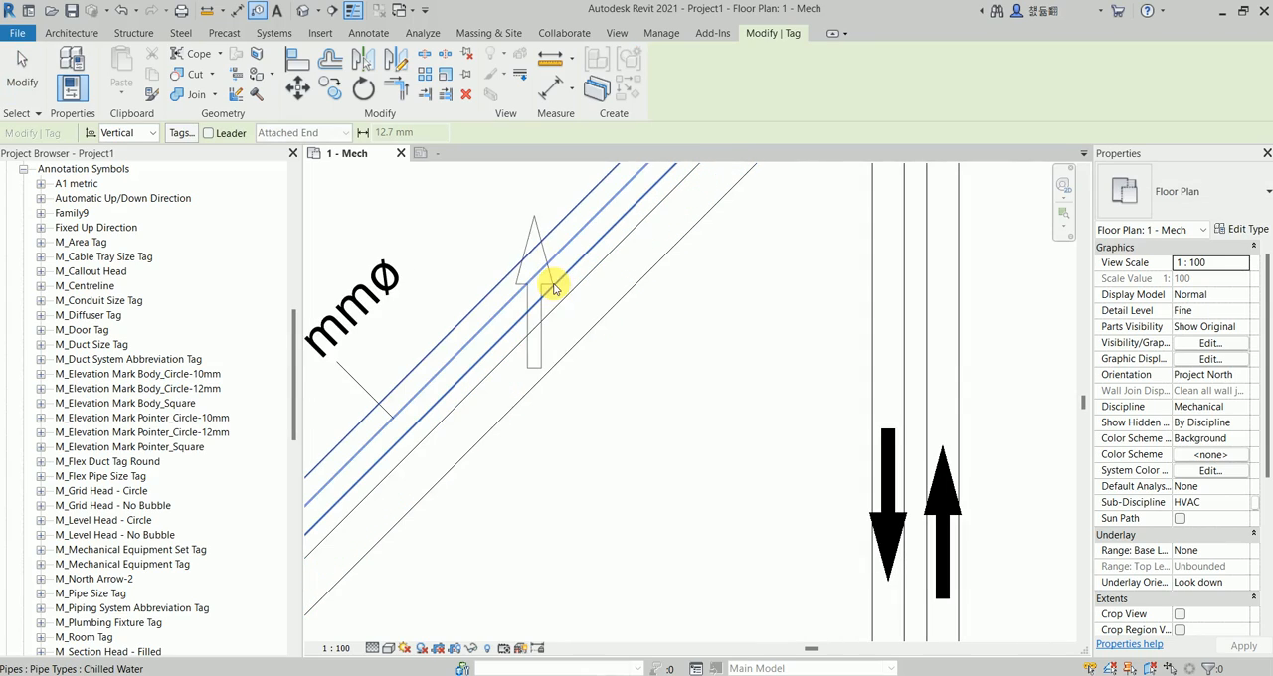
key("space")
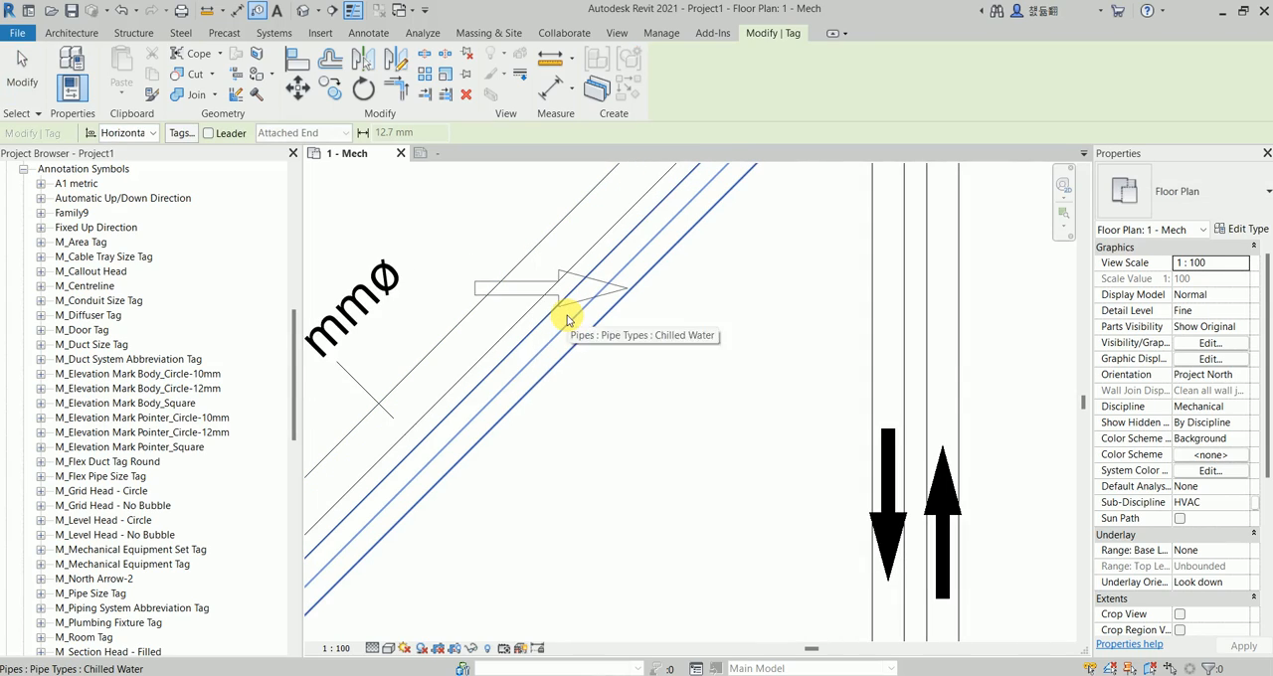
key("Escape")
Enable Rotate with component in the tag family and reload it into the project, overwriting the existing version and its parameter values.
left_click(435, 153)
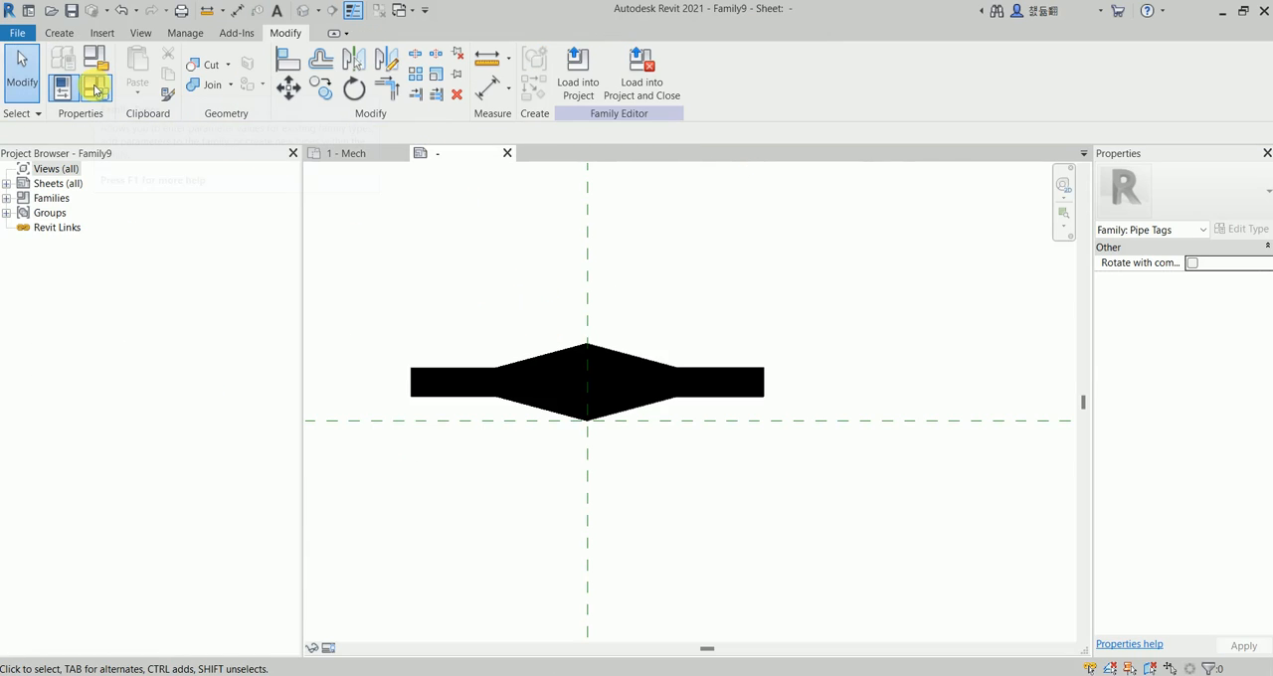
left_click(1191, 264)
left_click(584, 76)
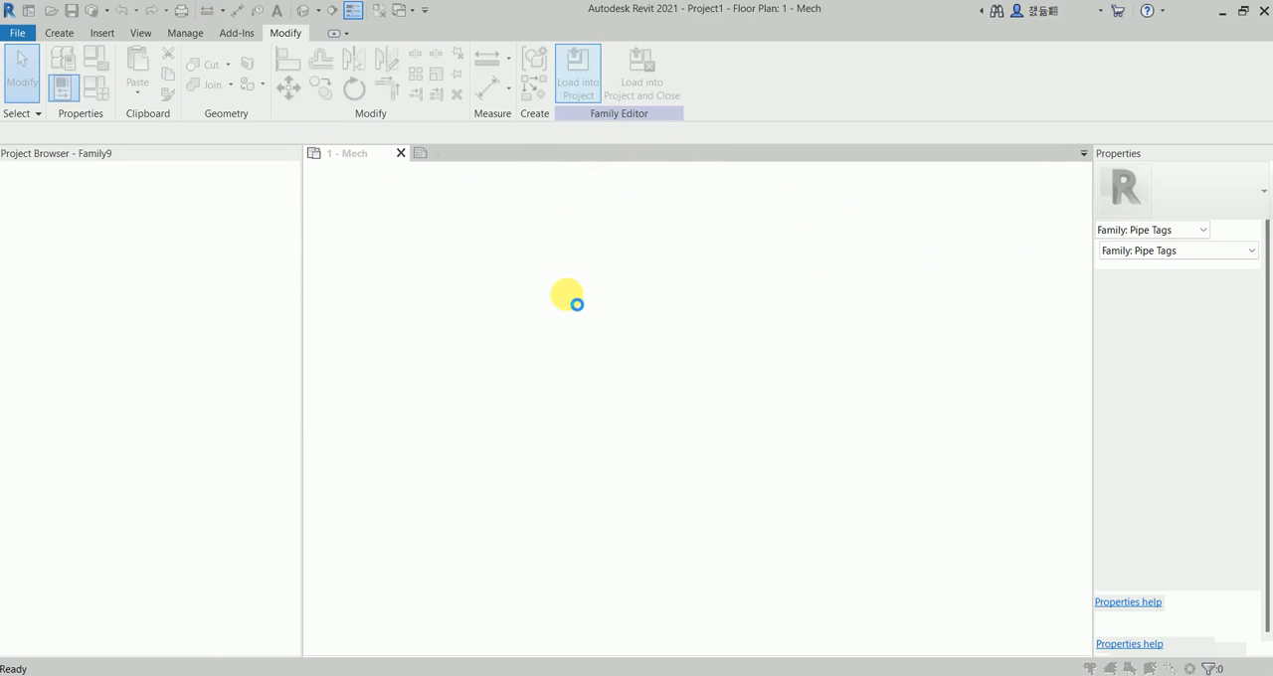
left_click(616, 343)
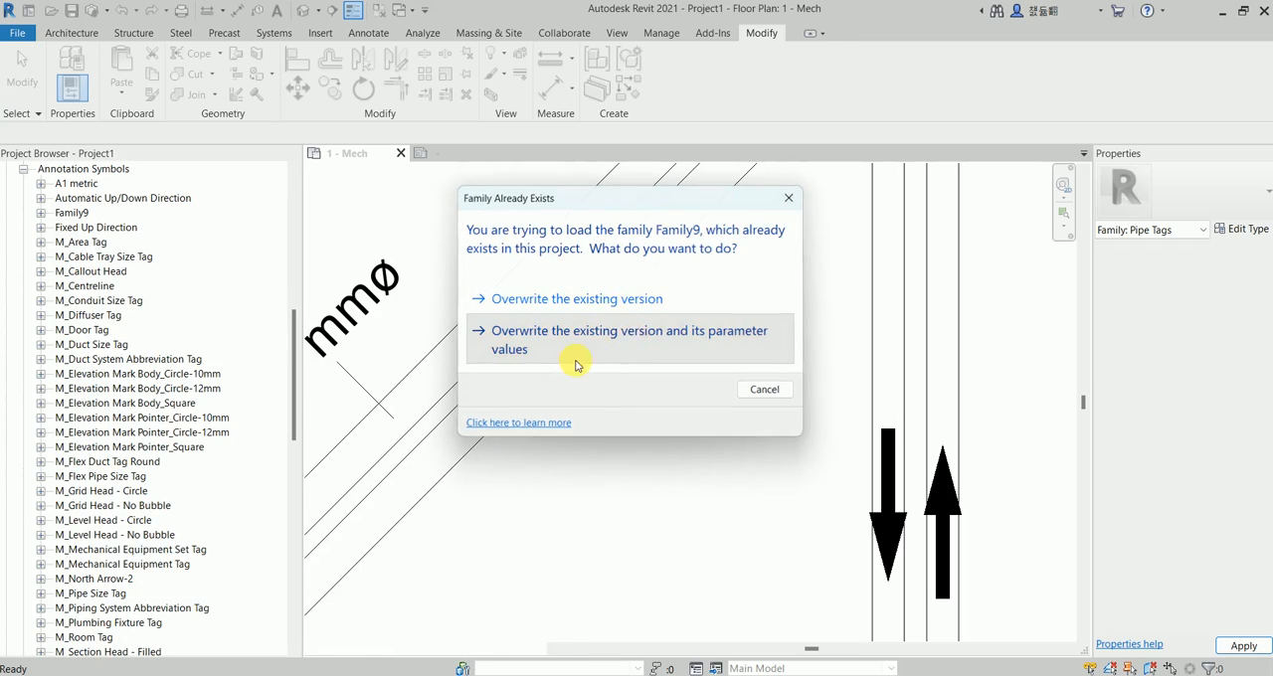
Tag both diagonal 250 mm pipes with arrow tags that follow the pipe direction.
middle_click_drag(620, 347, 625, 356)
scroll(625, 356, "up", 3)
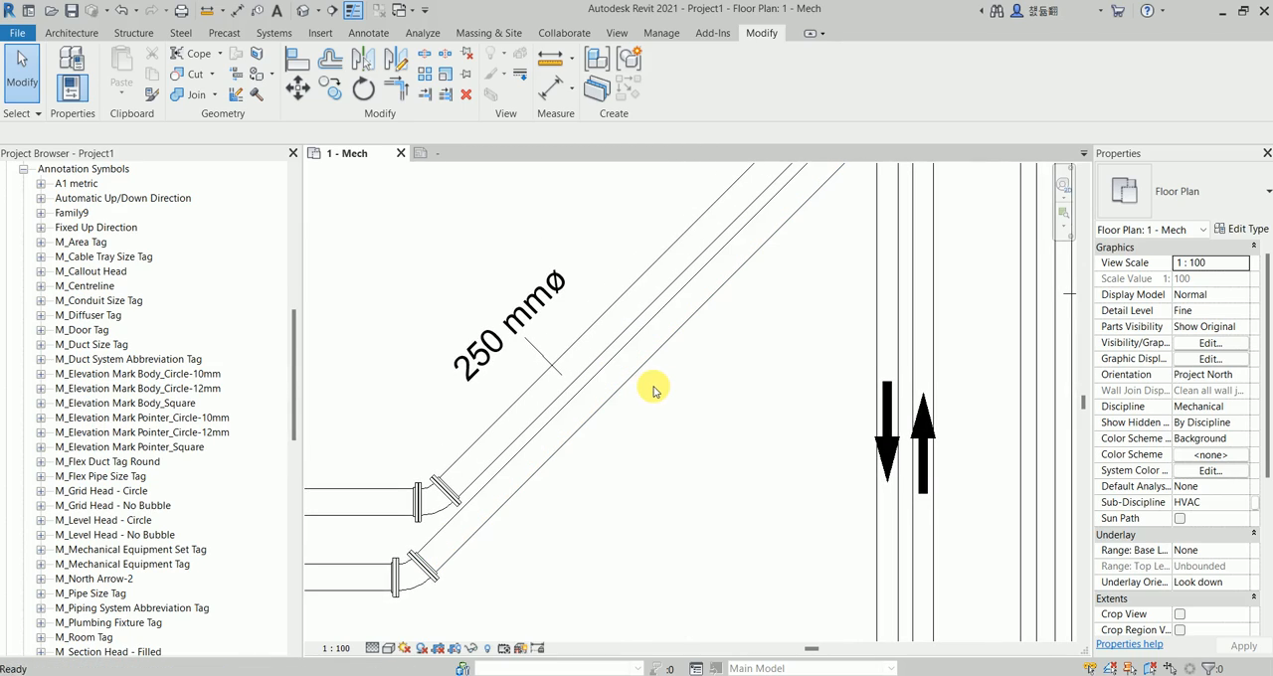
left_click(641, 353)
scroll(651, 353, "up", 3)
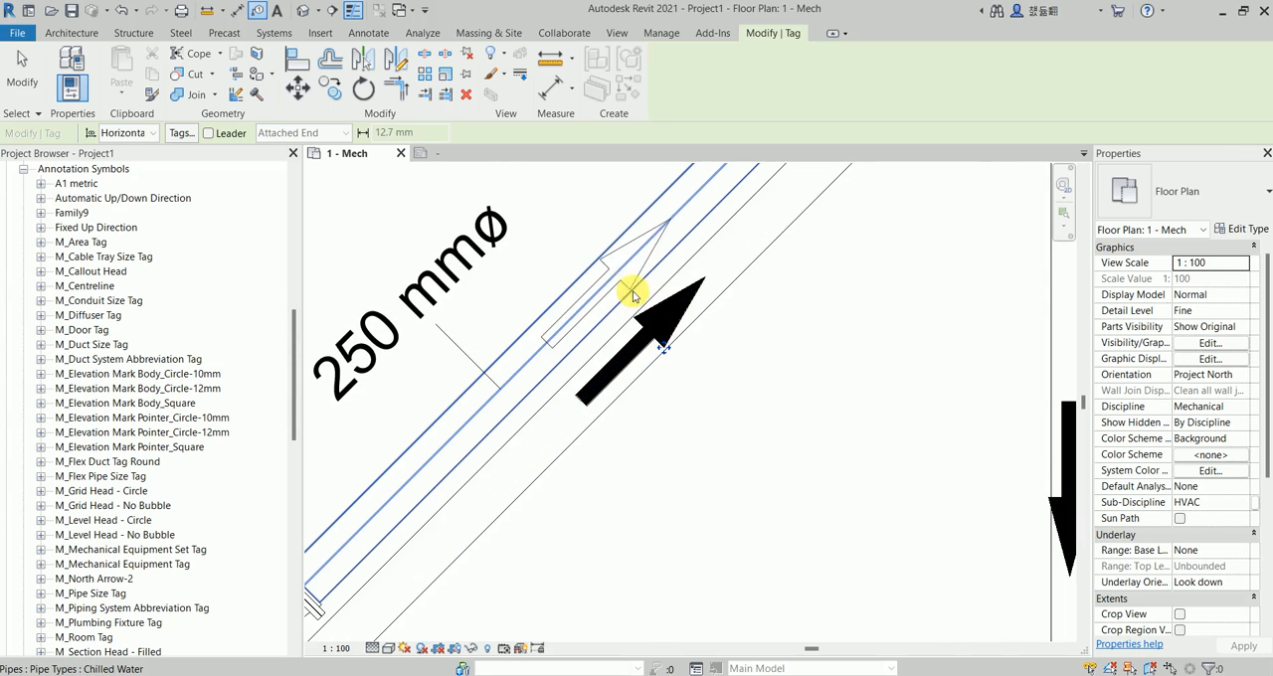
left_click(622, 277)
key("Escape")
Change the arrow tag on the upper diagonal pipe to Type 2 of Family9.
scroll(646, 307, "down", 2)
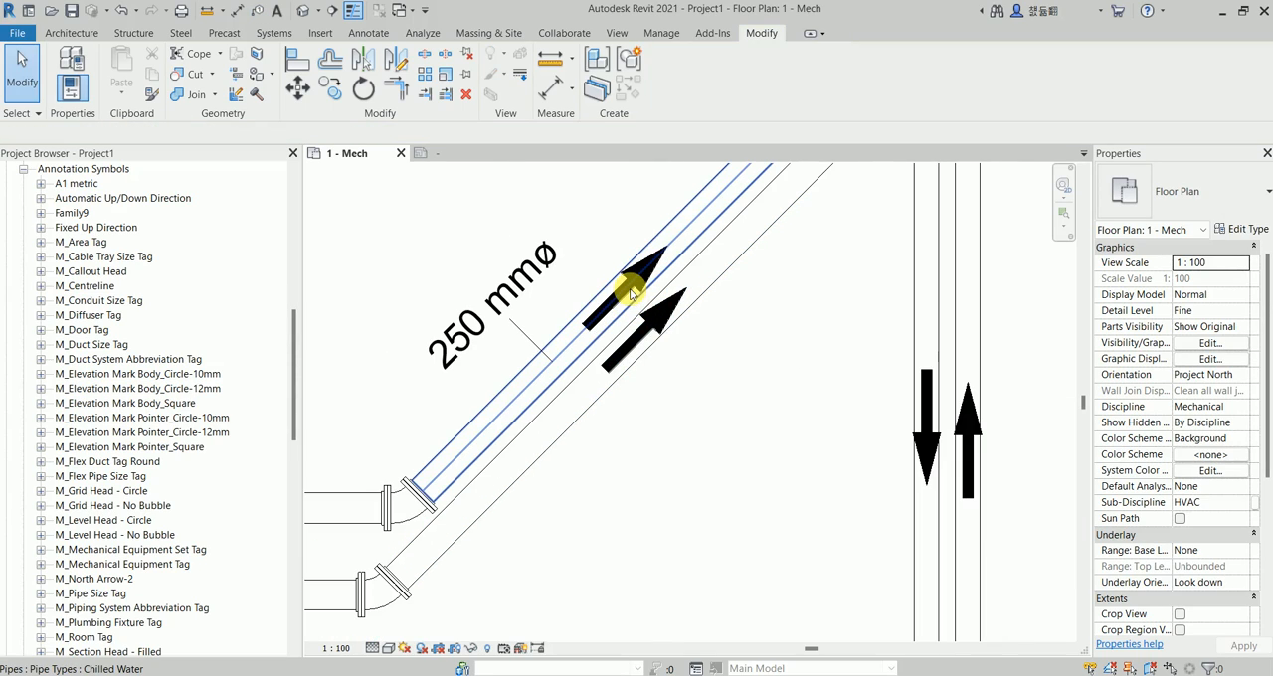
left_click(638, 289)
scroll(637, 290, "up", 2)
scroll(651, 279, "up", 2)
key("Escape")
left_click(670, 262)
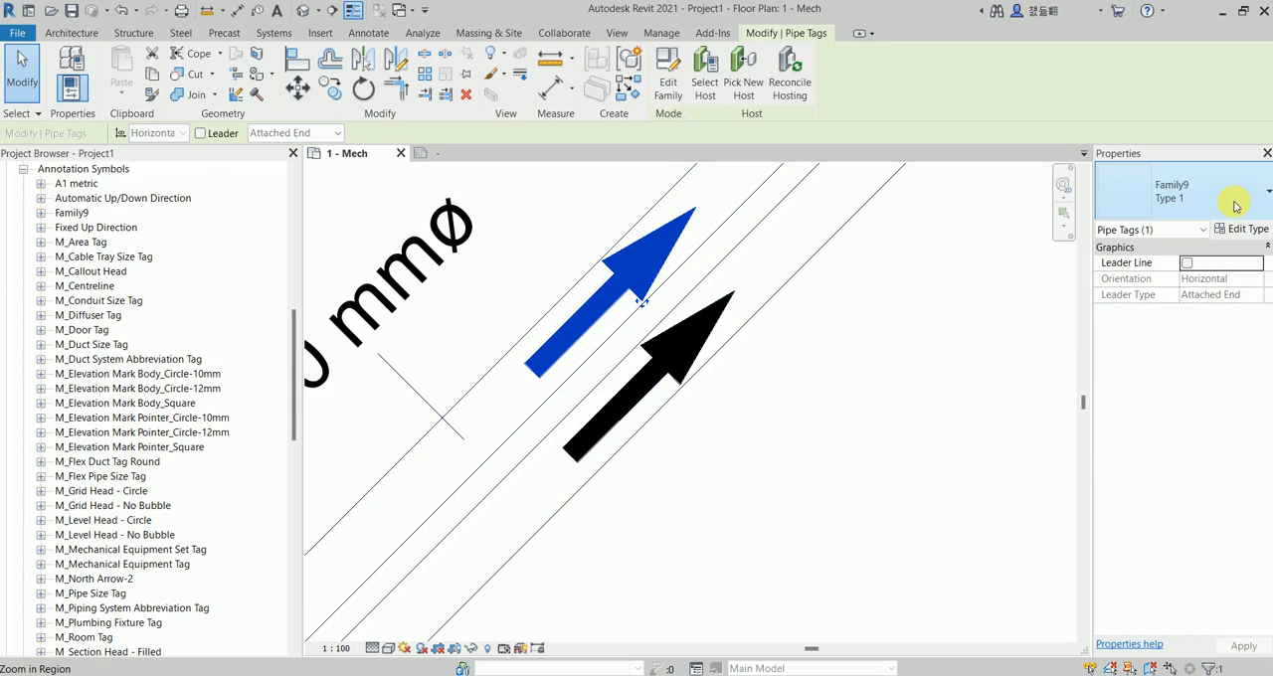
left_click(1173, 195)
left_click(1002, 293)
left_click(844, 372)
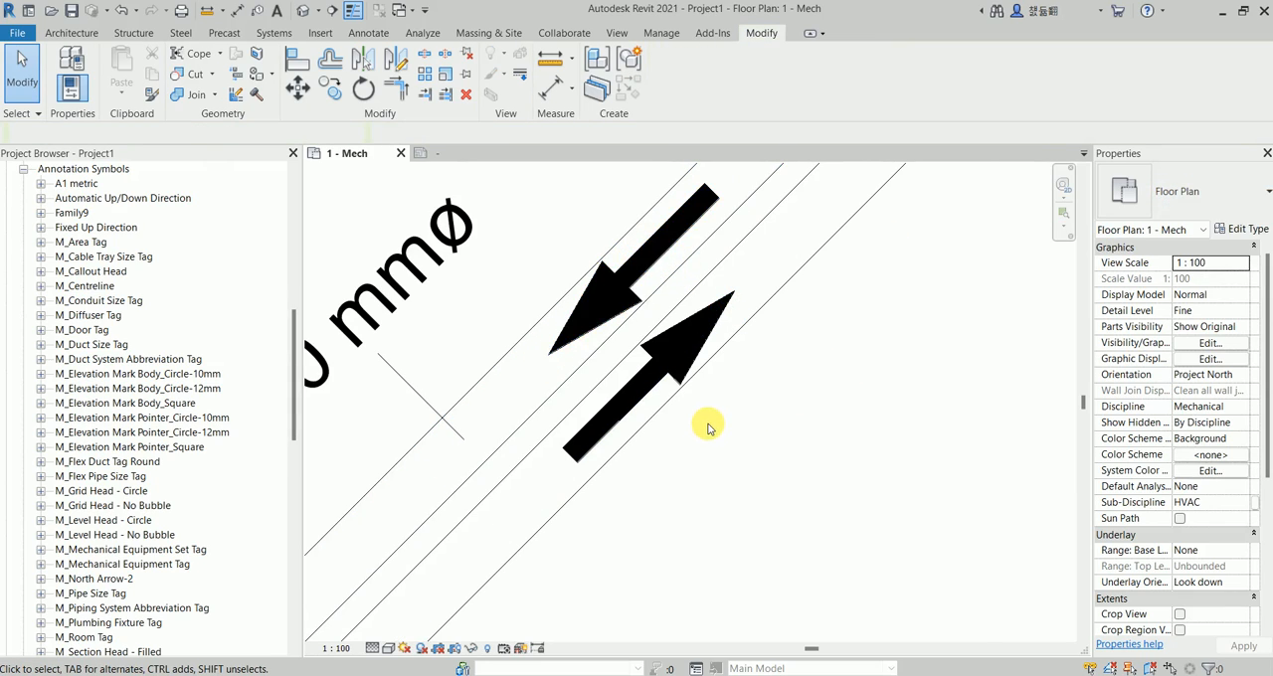
Examine the flow arrows on the horizontal, diagonal and vertical pipes in the floor plan.
scroll(711, 427, "down", 5)
scroll(753, 441, "up", 1)
middle_click_drag(753, 441, 637, 269)
scroll(686, 337, "down", 4)
middle_click_drag(762, 416, 688, 499)
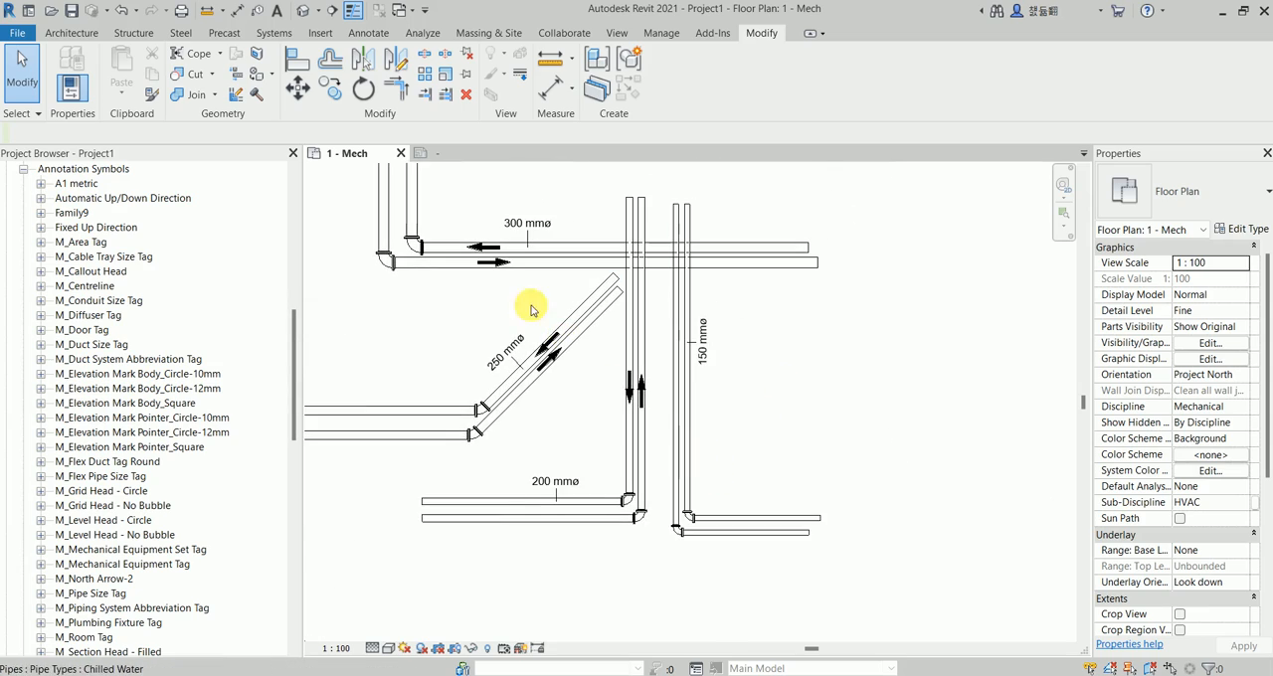
scroll(531, 309, "up", 3)
middle_click_drag(541, 311, 641, 347)
scroll(691, 354, "up", 3)
scroll(719, 384, "down", 3)
scroll(641, 347, "up", 1)
middle_click_drag(739, 506, 692, 449)
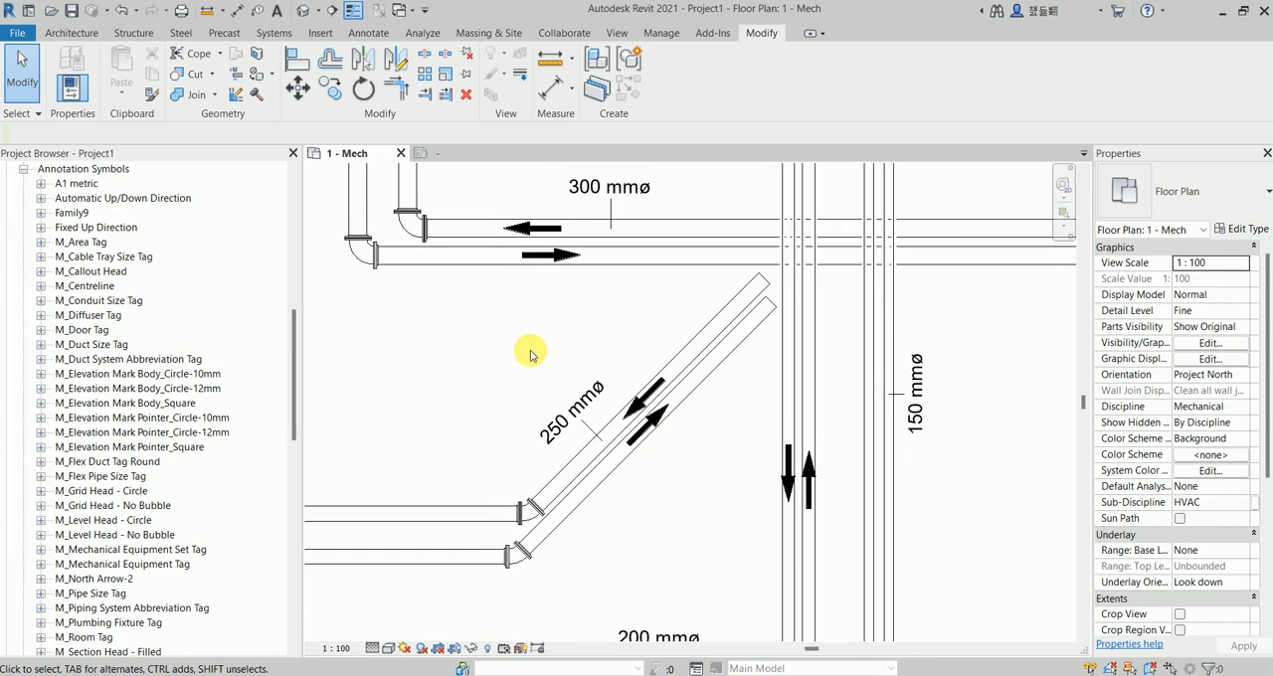